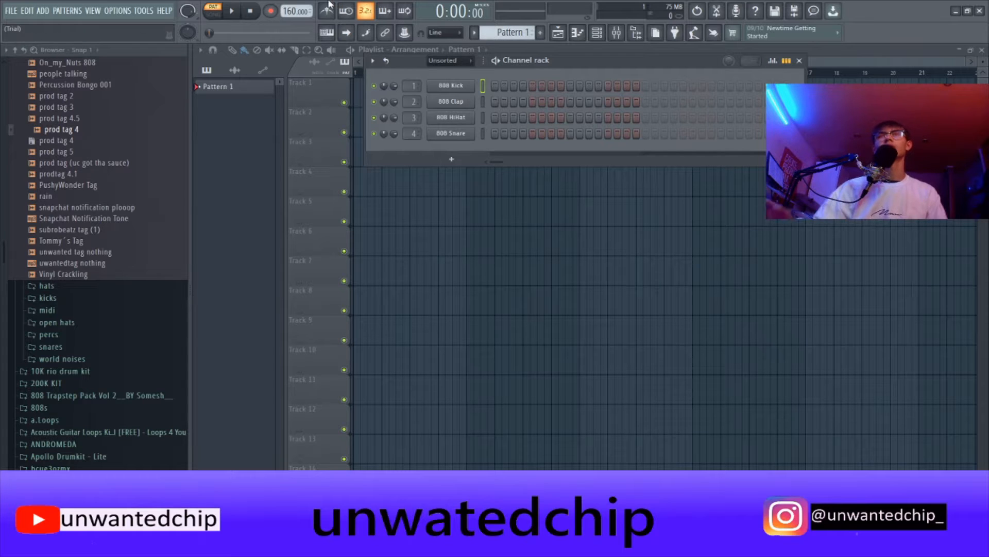
- Add an Addictive Keys channel and draw an F5, G#5 and C6 chord at the start of its piano roll
{"action": "left_click", "coordinate": [466, 161]}
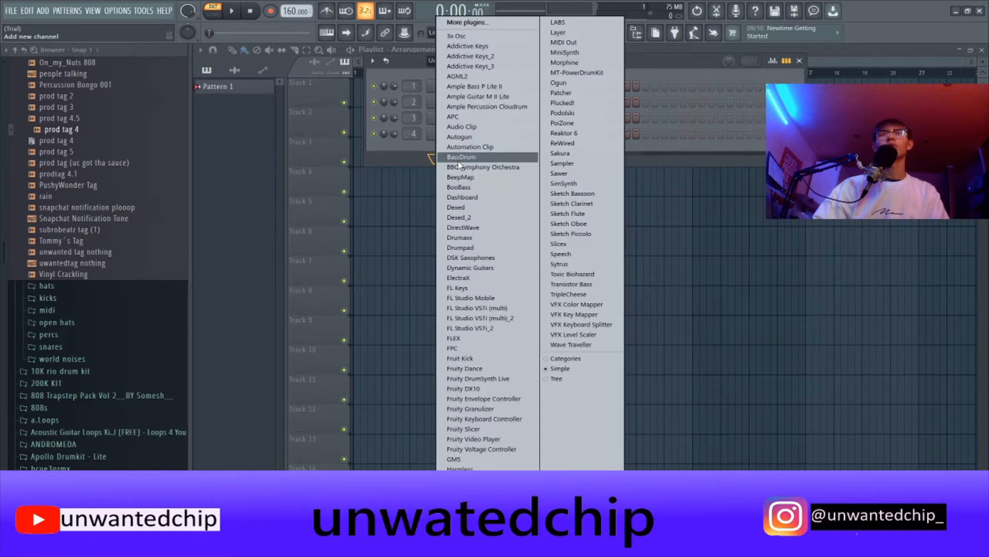
{"action": "left_click", "coordinate": [479, 47]}
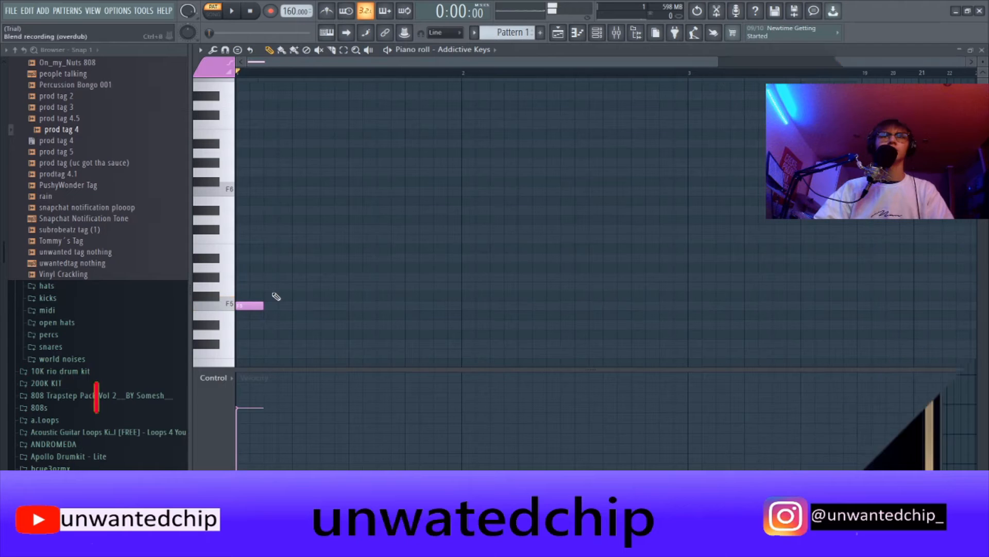
{"action": "left_click", "coordinate": [237, 277]}
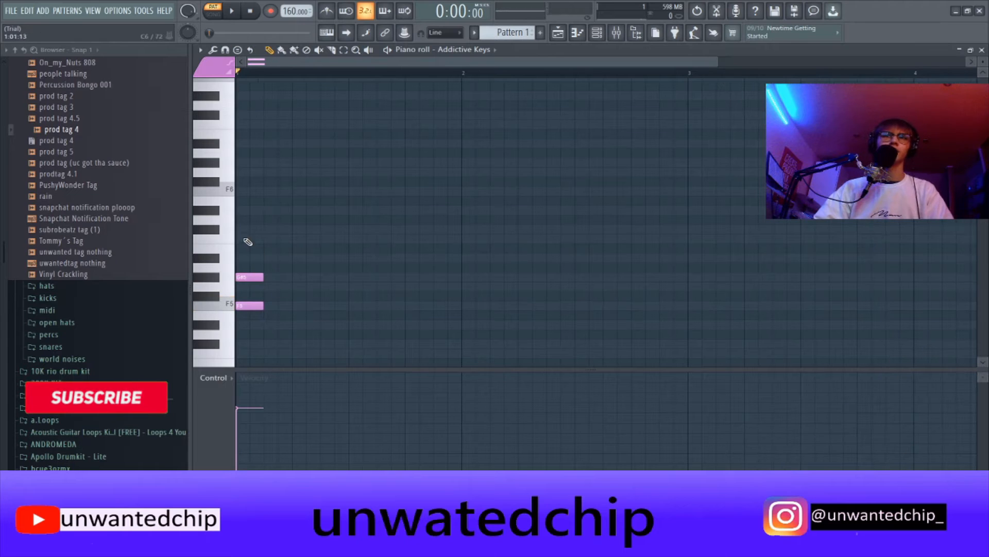
{"action": "left_click", "coordinate": [247, 238]}
- Stretch the chord to one full bar and copy it into bar 2 as D#5, G5, A#5 and bar 3 as C#5, F5, G#5
{"action": "key", "text": "ctrl+a"}
{"action": "left_click_drag", "start_coordinate": [263, 306], "coordinate": [425, 287]}
{"action": "scroll", "coordinate": [355, 277], "scroll_direction": "down", "scroll_amount": 2}
{"action": "key", "text": "ctrl+b"}
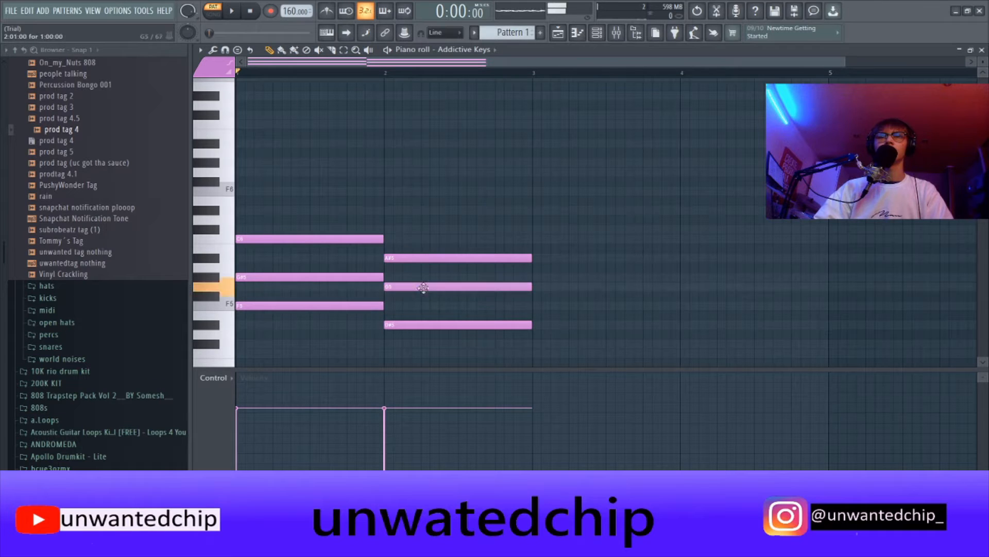
{"action": "key", "text": "ctrl+b"}
{"action": "key", "text": "shift+Down"}
{"action": "key", "text": "shift+Down"}
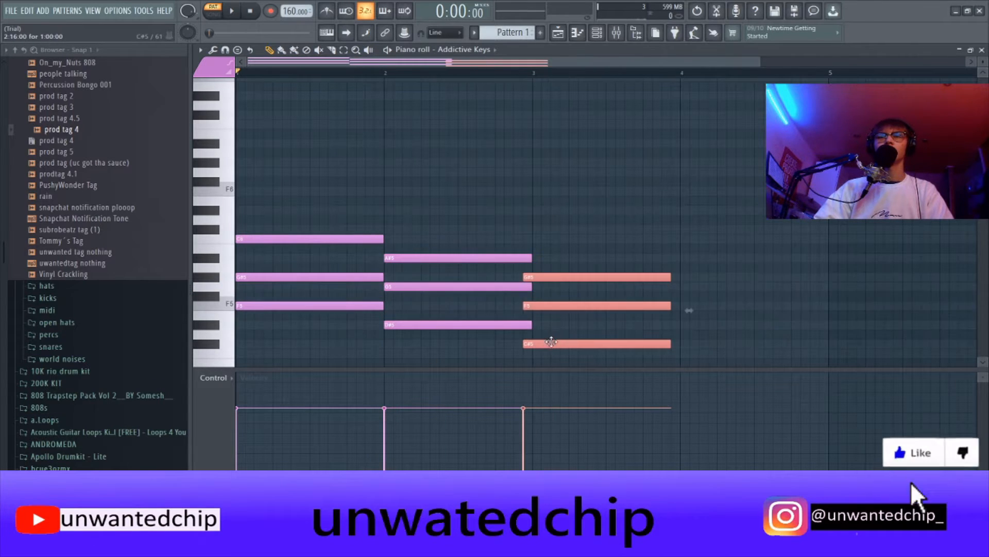
{"action": "scroll", "coordinate": [538, 325], "scroll_direction": "down", "scroll_amount": 1}
- Lengthen the second chord to two bars and lower the root notes of the three chords to F3, D#3 and C#3
{"action": "key", "text": "space"}
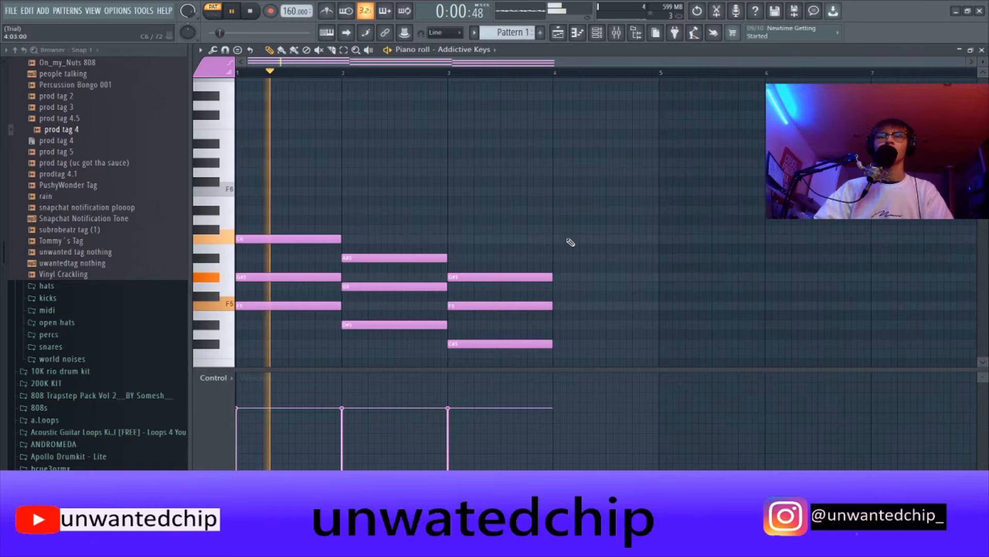
{"action": "scroll", "coordinate": [562, 308], "scroll_direction": "up", "scroll_amount": 1}
{"action": "key", "text": "space"}
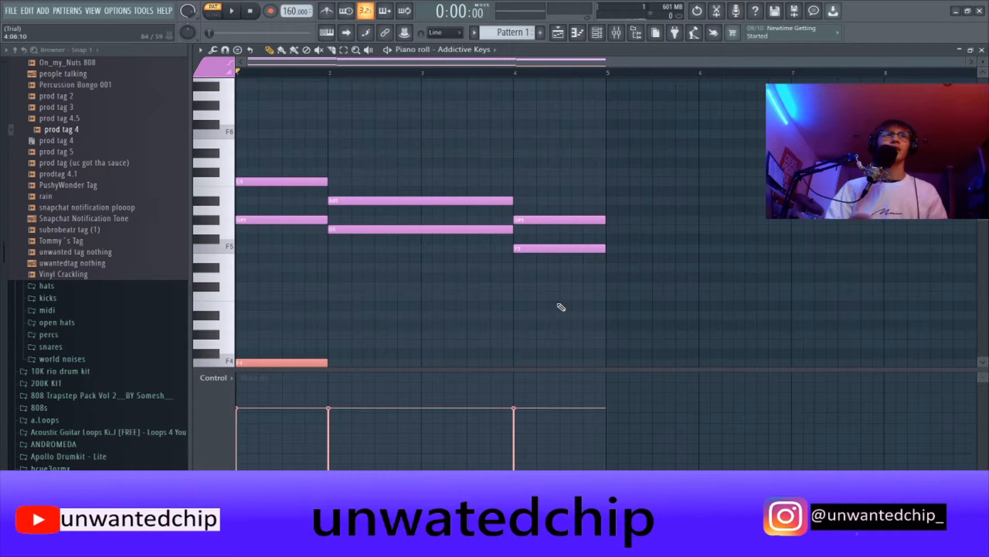
{"action": "key", "text": "Delete"}
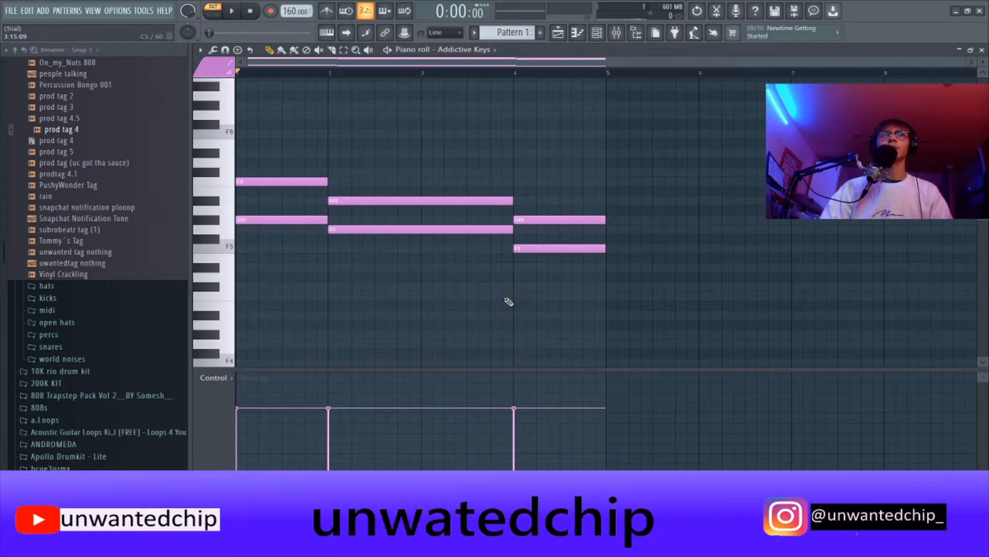
- Review the low root notes against the upper chord notes and play back the four-bar progression
{"action": "scroll", "coordinate": [509, 301], "scroll_direction": "down", "scroll_amount": 5}
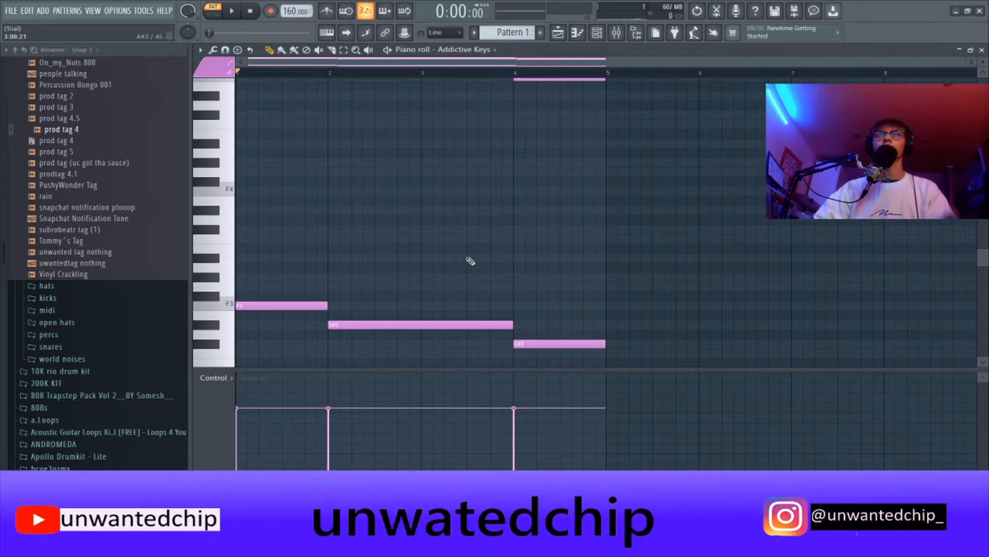
{"action": "scroll", "coordinate": [444, 268], "scroll_direction": "up", "scroll_amount": 3}
{"action": "scroll", "coordinate": [443, 269], "scroll_direction": "down", "scroll_amount": 4}
{"action": "left_click_drag", "start_coordinate": [262, 238], "coordinate": [674, 332]}
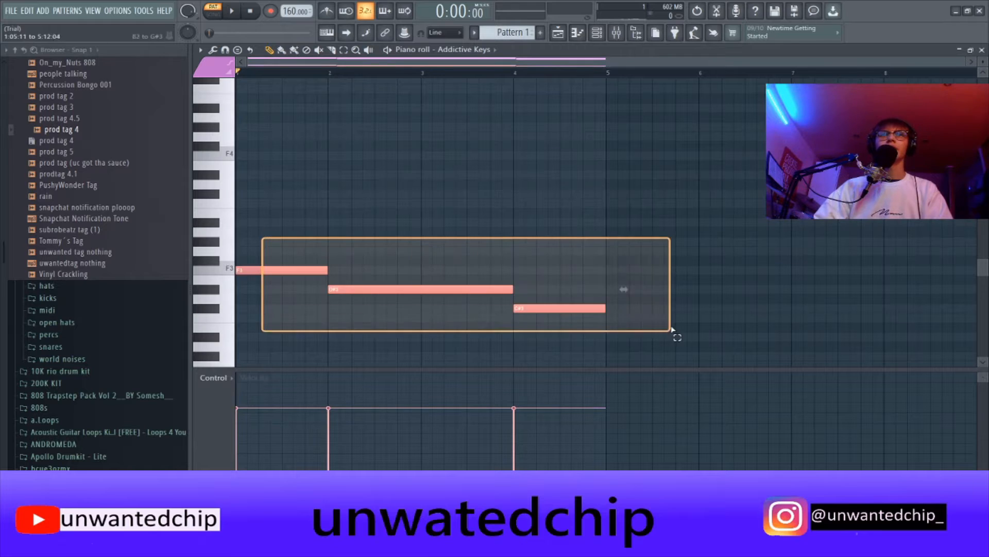
{"action": "scroll", "coordinate": [448, 274], "scroll_direction": "up", "scroll_amount": 3}
{"action": "scroll", "coordinate": [454, 275], "scroll_direction": "up", "scroll_amount": 1}
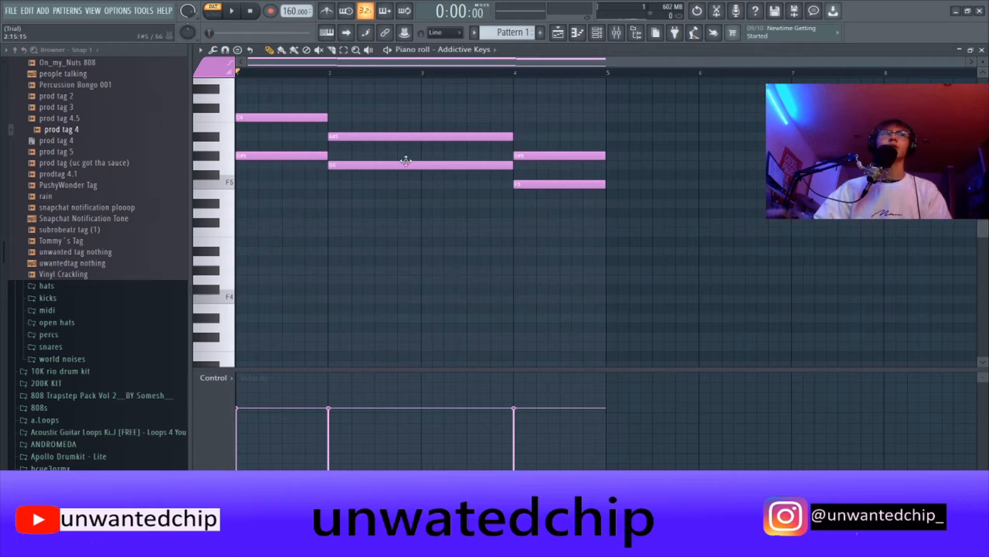
{"action": "key", "text": "space"}
{"action": "scroll", "coordinate": [386, 165], "scroll_direction": "up", "scroll_amount": 2}
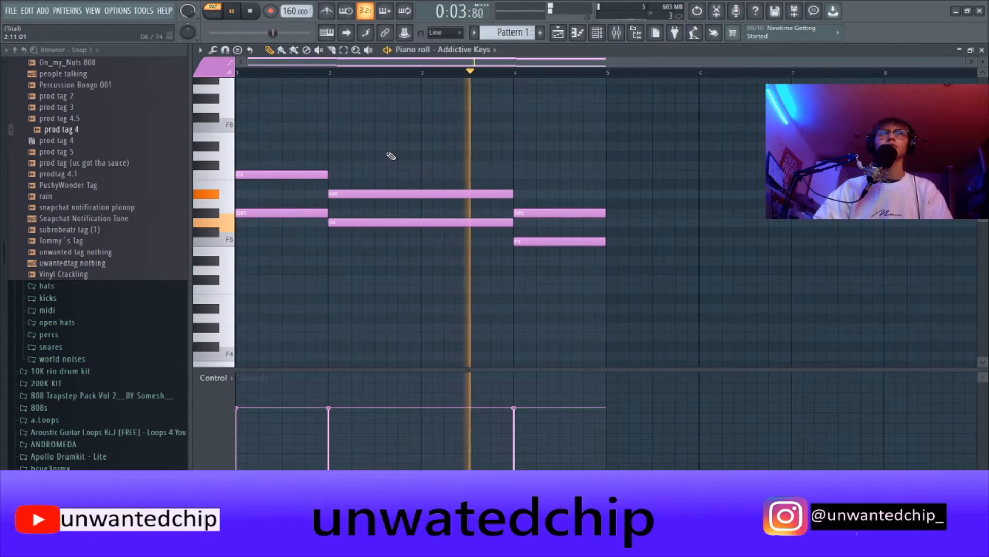
{"action": "key", "text": "space"}
- Examine the octave spacing between the low root notes and the upper chord notes, and the free space around them
{"action": "scroll", "coordinate": [390, 176], "scroll_direction": "down", "scroll_amount": 6}
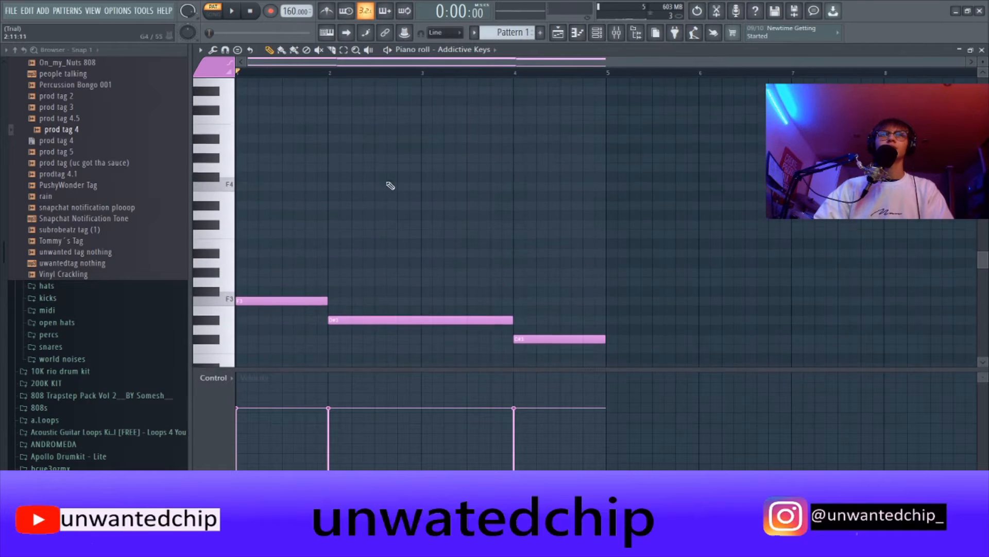
{"action": "left_click_drag", "start_coordinate": [271, 235], "coordinate": [642, 384]}
{"action": "scroll", "coordinate": [555, 290], "scroll_direction": "up", "scroll_amount": 2}
{"action": "left_click", "coordinate": [520, 243], "text": "ctrl"}
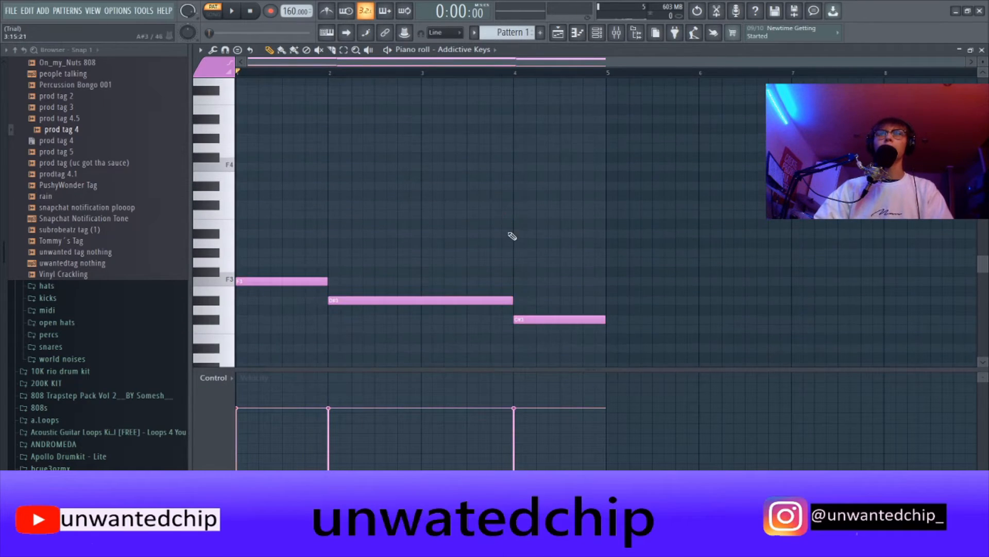
{"action": "scroll", "coordinate": [513, 239], "scroll_direction": "up", "scroll_amount": 7}
{"action": "scroll", "coordinate": [296, 183], "scroll_direction": "up", "scroll_amount": 2}
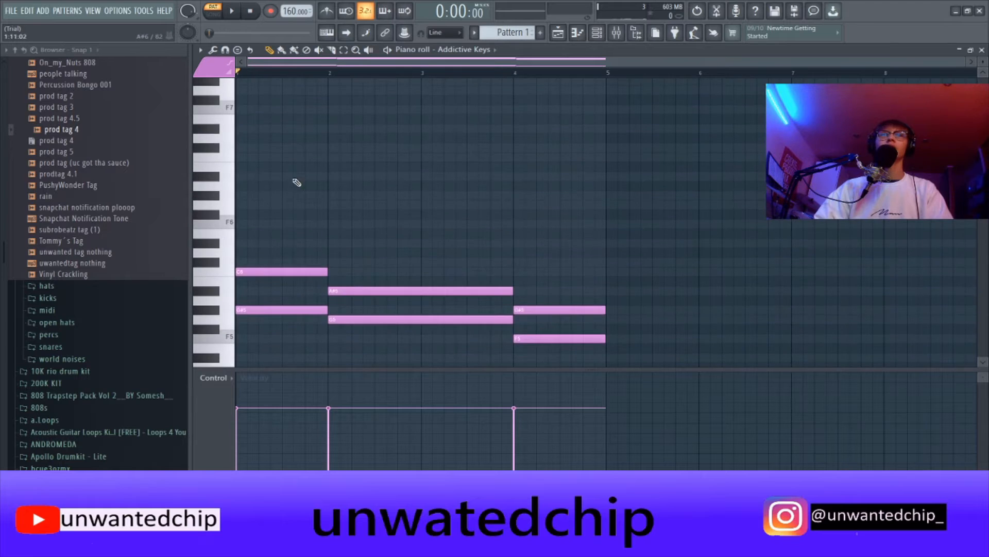
{"action": "scroll", "coordinate": [296, 155], "scroll_direction": "down", "scroll_amount": 7}
{"action": "left_click_drag", "start_coordinate": [291, 77], "coordinate": [549, 310]}
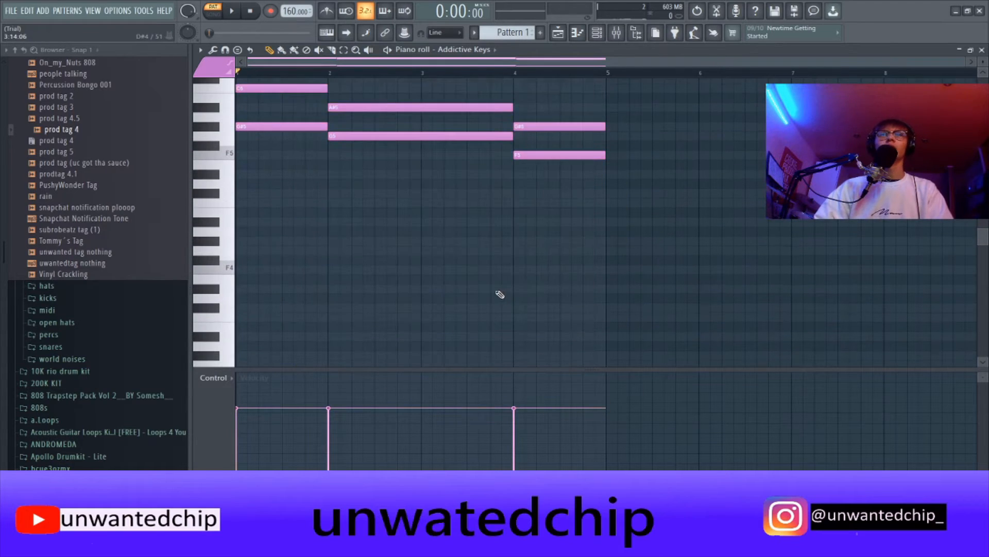
{"action": "scroll", "coordinate": [500, 294], "scroll_direction": "up", "scroll_amount": 3}
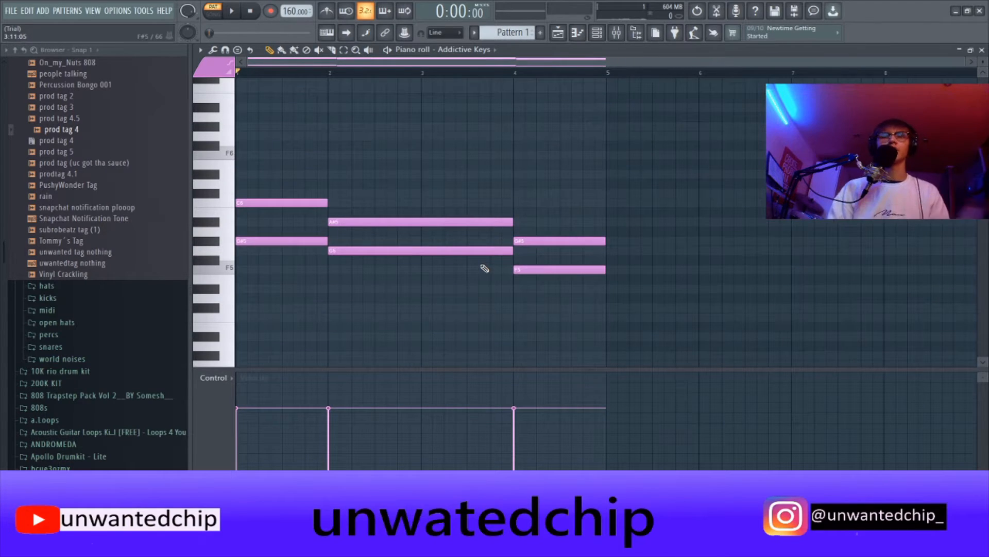
{"action": "scroll", "coordinate": [484, 268], "scroll_direction": "up", "scroll_amount": 2}
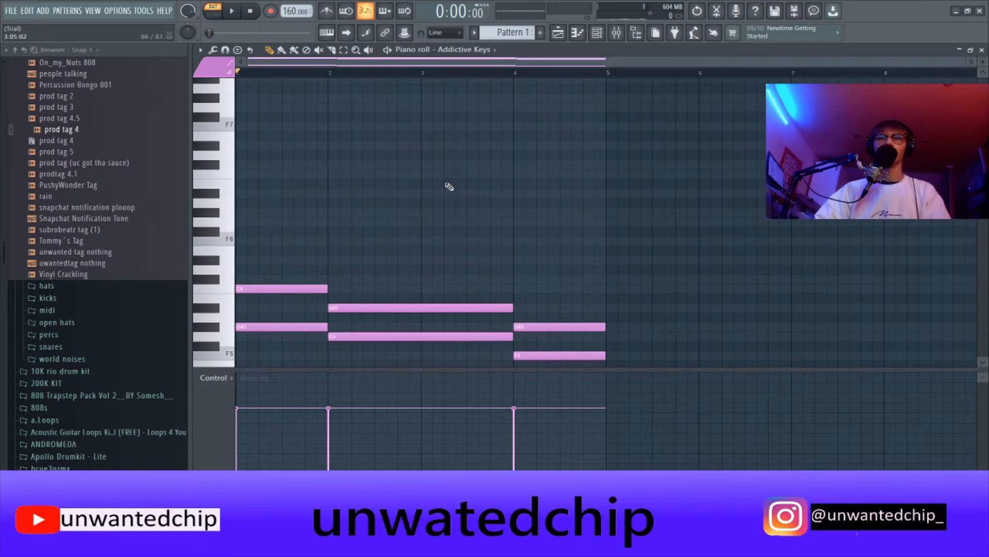
- Add a D#7, C7, A#6, G6 melody with a closing G#6, G6, F6 run, and split the held chord notes into repeats
{"action": "left_click", "coordinate": [309, 145]}
{"action": "left_click", "coordinate": [337, 165]}
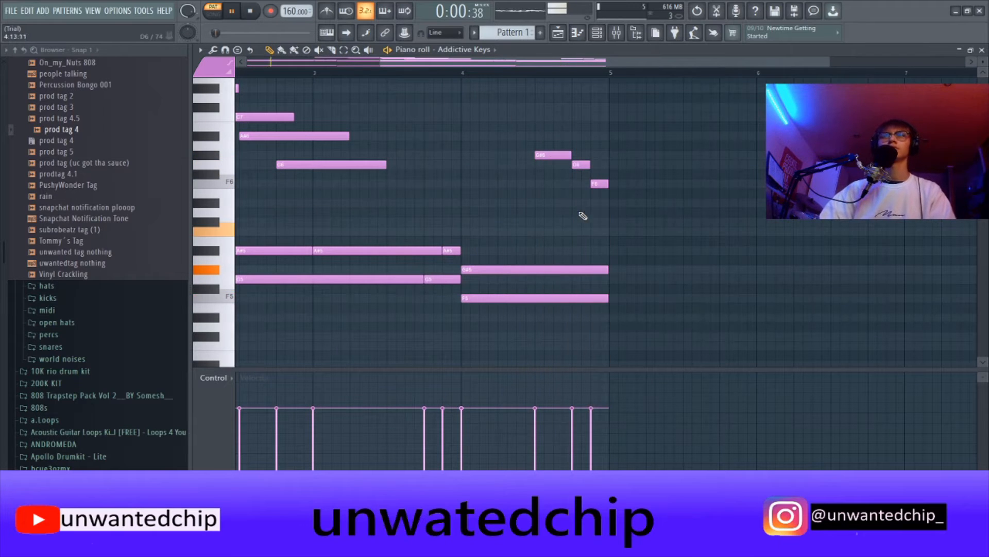
{"action": "scroll", "coordinate": [594, 214], "scroll_direction": "down", "scroll_amount": 2}
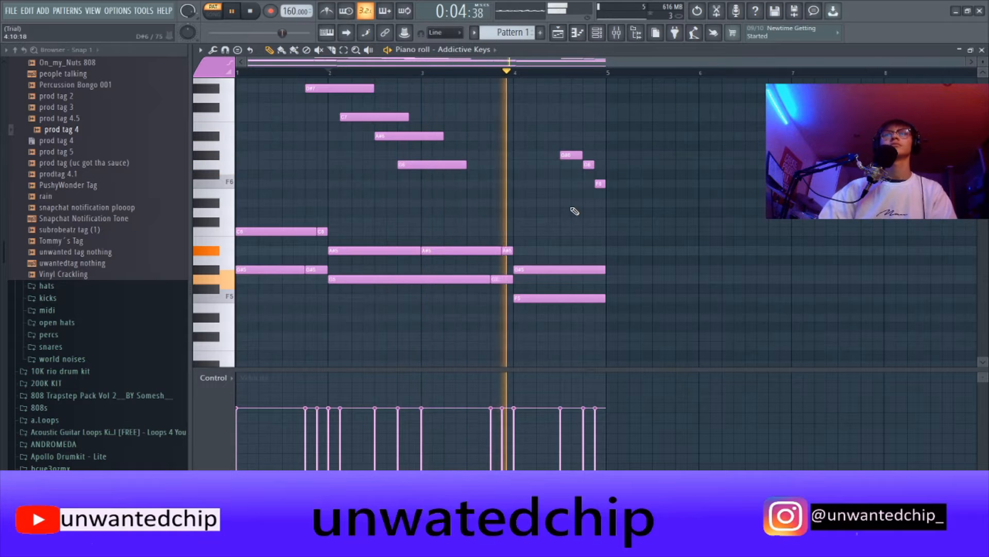
{"action": "key", "text": "space"}
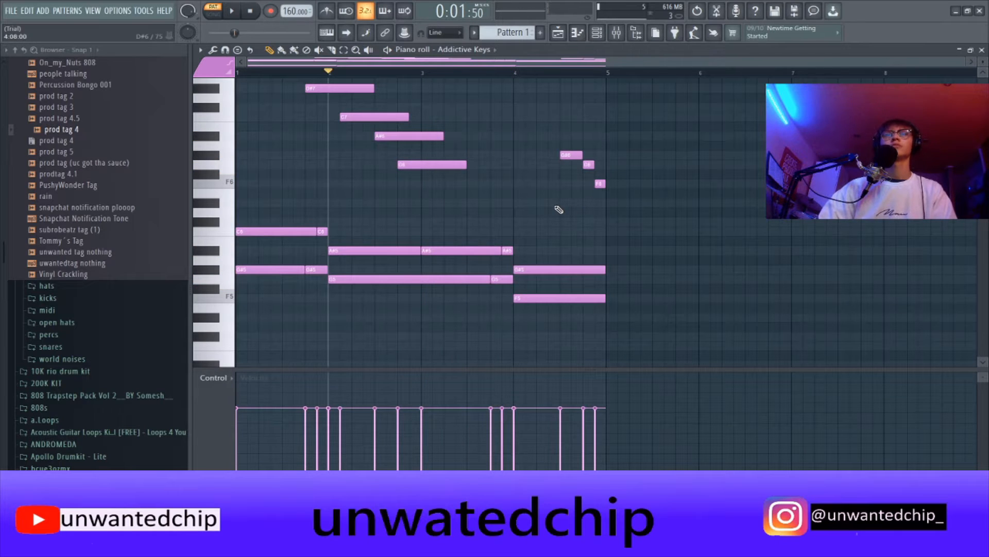
{"action": "left_click", "coordinate": [250, 11]}
- Duplicate the whole four-bar pattern into bars 5 to 8 and vary the velocities of all notes
{"action": "scroll", "coordinate": [382, 191], "scroll_direction": "up", "scroll_amount": 2}
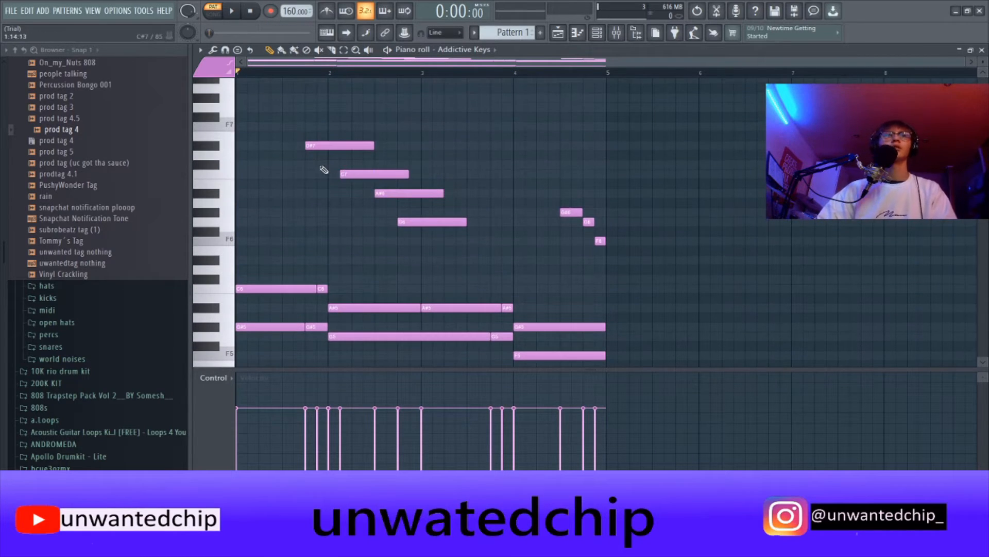
{"action": "left_click_drag", "start_coordinate": [252, 94], "coordinate": [289, 245]}
{"action": "left_click_drag", "start_coordinate": [475, 132], "coordinate": [548, 289]}
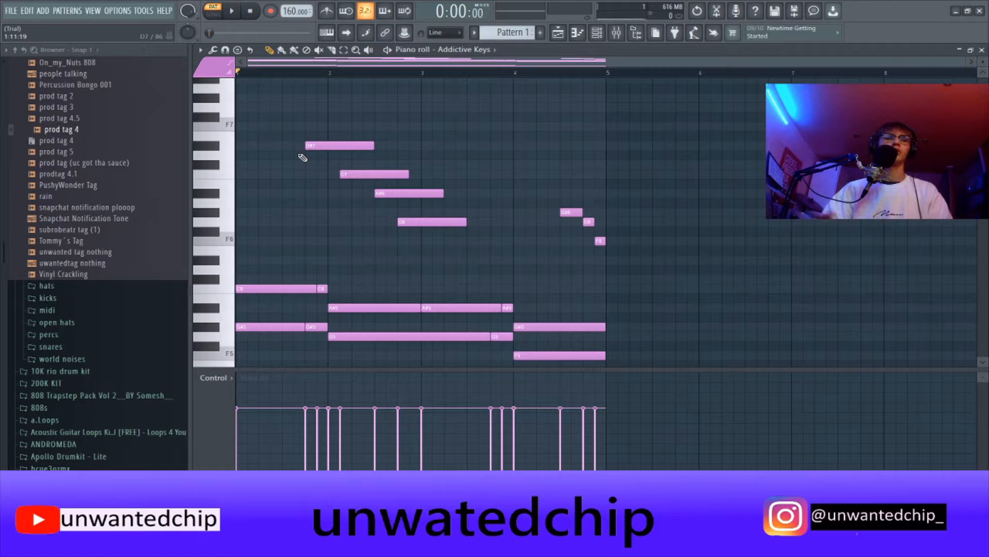
{"action": "key", "text": "ctrl+a"}
{"action": "key", "text": "ctrl+b"}
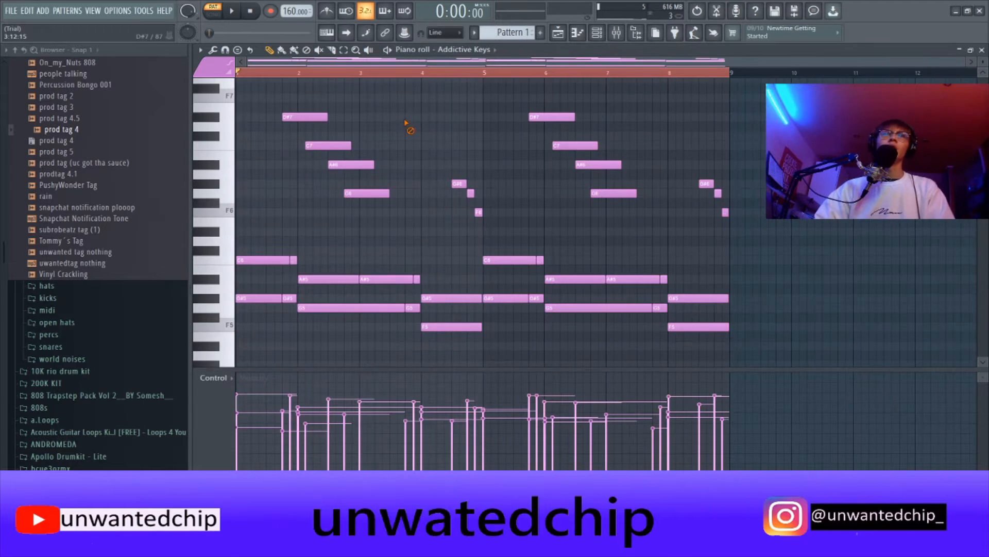
- Try the melody and short repeated chord notes of the first four bars one octave higher, and play them back
{"action": "scroll", "coordinate": [409, 123], "scroll_direction": "up", "scroll_amount": 3}
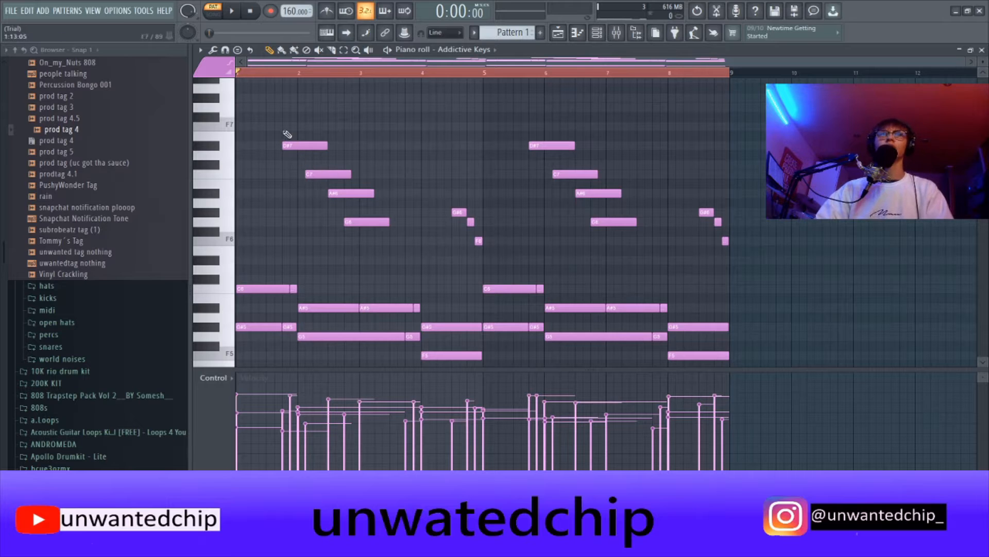
{"action": "left_click_drag", "start_coordinate": [280, 113], "coordinate": [492, 270]}
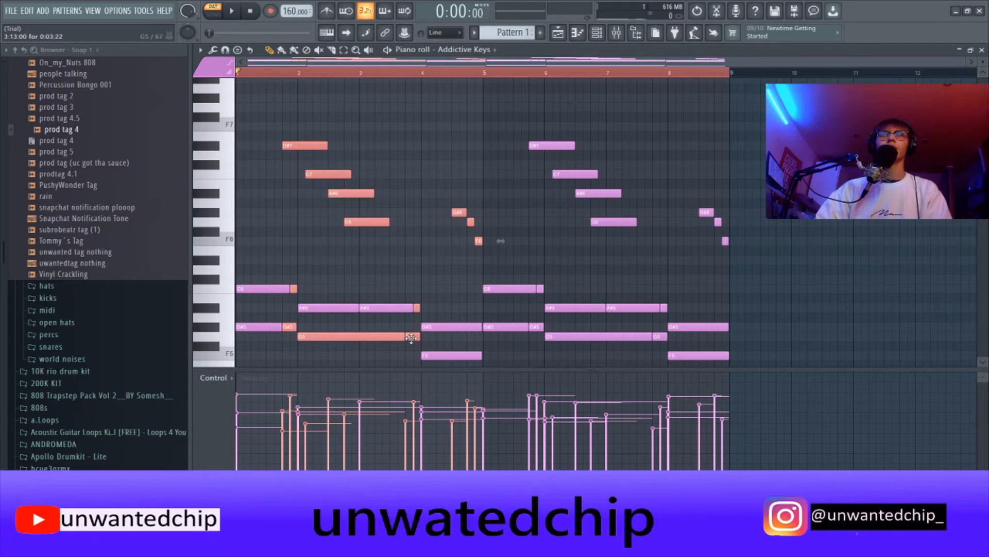
{"action": "key", "text": "space"}
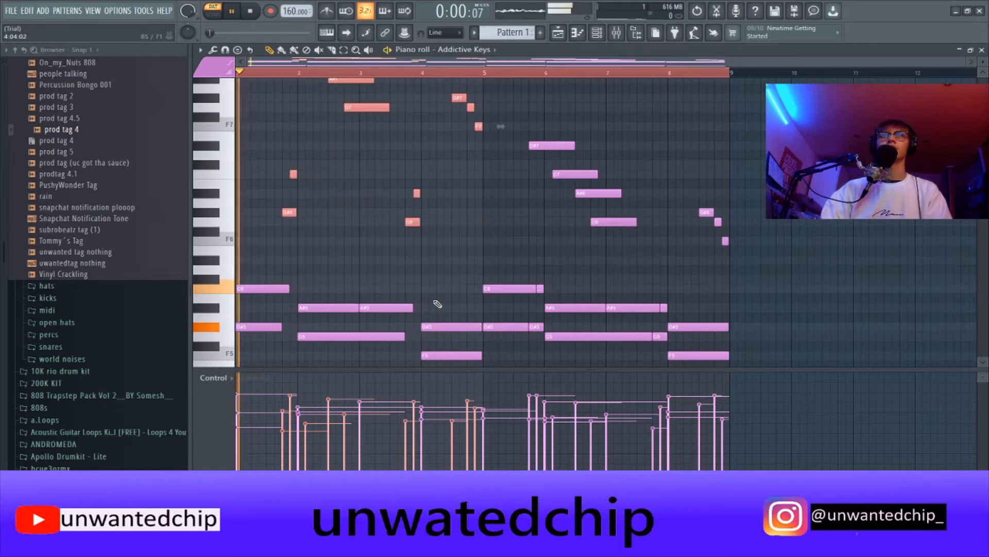
{"action": "key", "text": "ctrl+Up"}
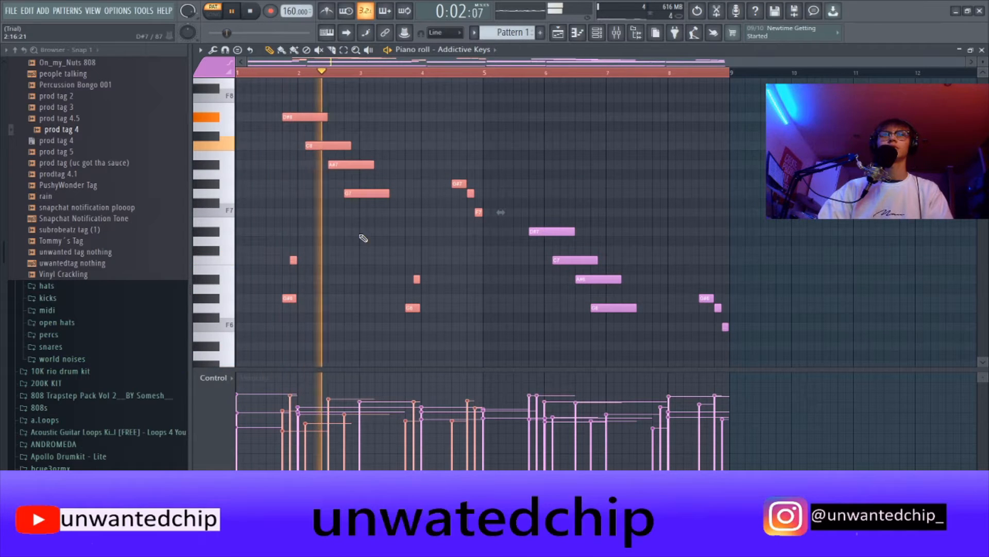
{"action": "key", "text": "space"}
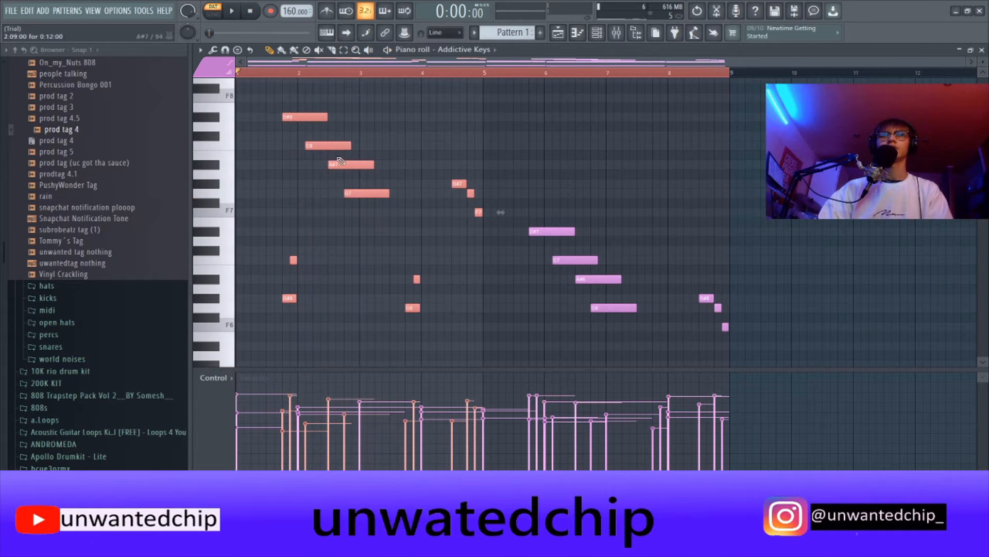
{"action": "key", "text": "ctrl+Down"}
{"action": "scroll", "coordinate": [449, 114], "scroll_direction": "down", "scroll_amount": 4}
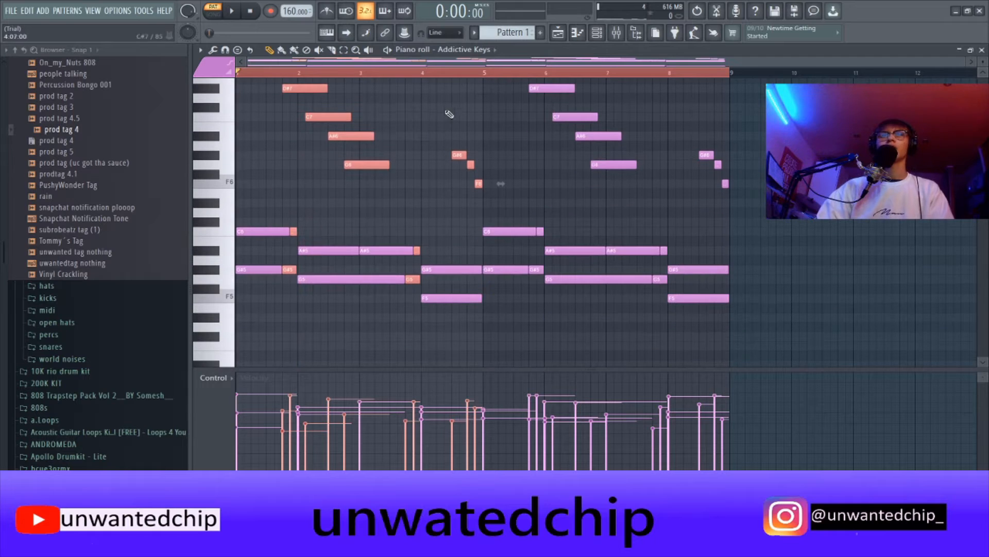
{"action": "scroll", "coordinate": [407, 217], "scroll_direction": "up", "scroll_amount": 2}
{"action": "scroll", "coordinate": [361, 216], "scroll_direction": "down", "scroll_amount": 1}
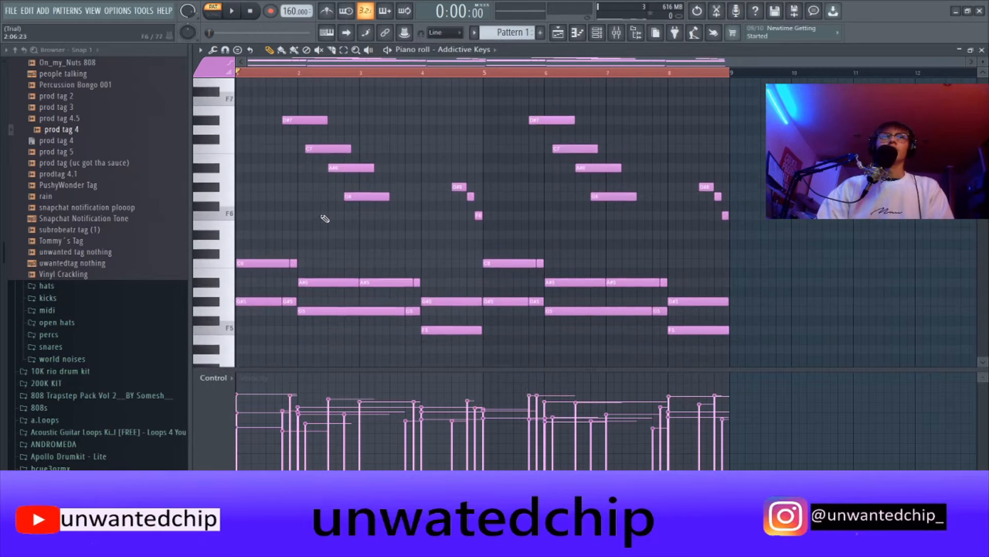
{"action": "left_click_drag", "start_coordinate": [268, 227], "coordinate": [258, 345]}
{"action": "left_click", "coordinate": [259, 345], "text": "ctrl"}
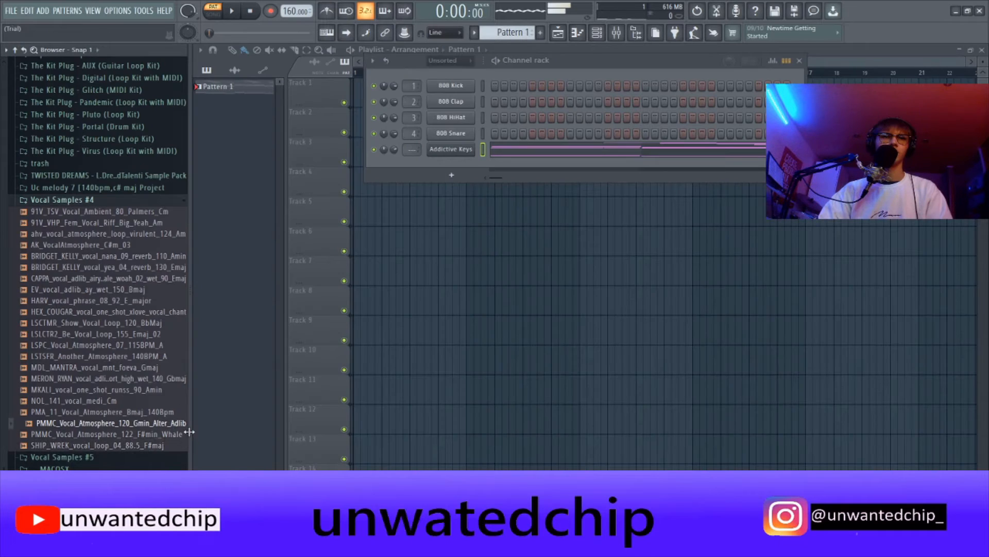
- Place the PMMC_Vocal_Atmosphere_122_F#min_Whale sample at the start of Track 7 and lower its pitch by about 110 cents
{"action": "left_click", "coordinate": [186, 434]}
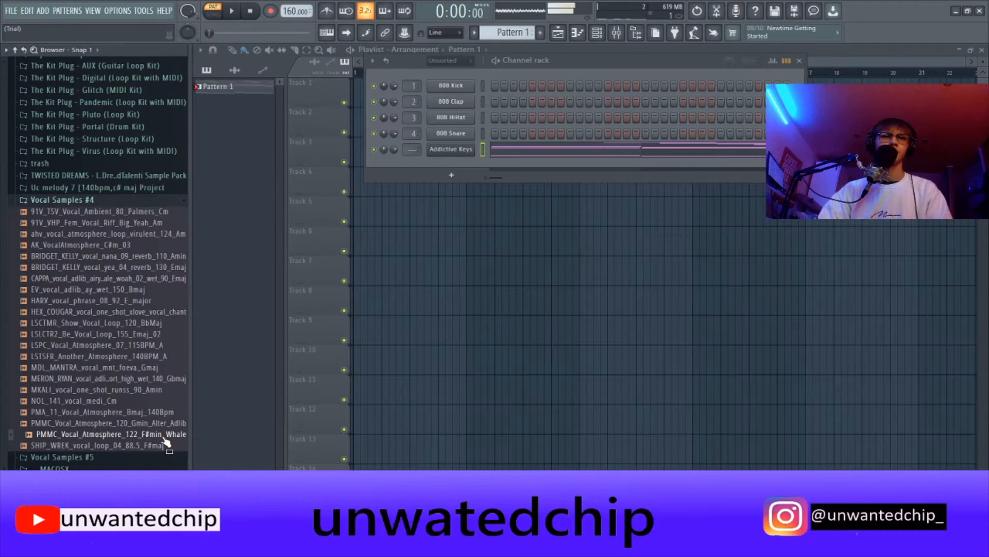
{"action": "left_click_drag", "start_coordinate": [164, 438], "coordinate": [365, 275]}
{"action": "double_click", "coordinate": [407, 272]}
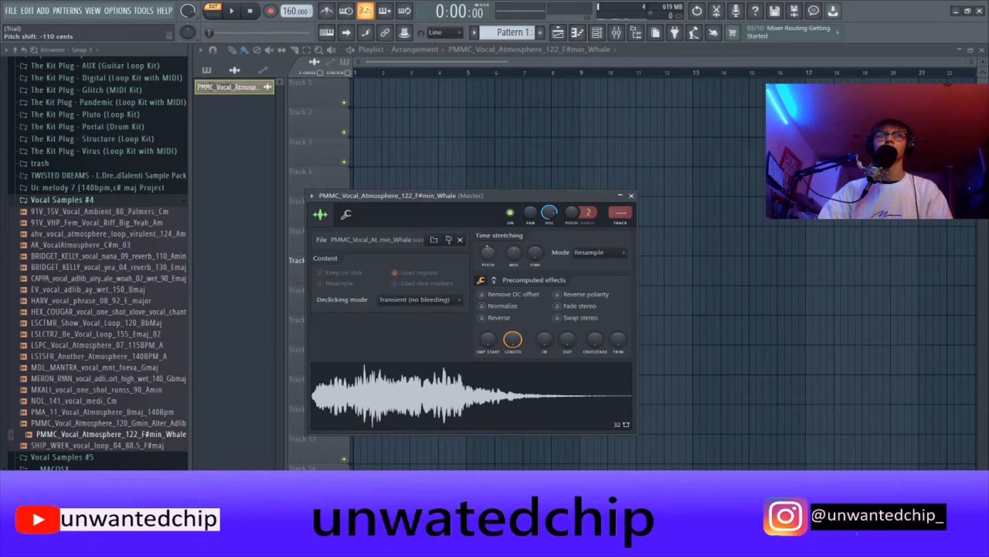
{"action": "left_click", "coordinate": [631, 195]}
{"action": "left_click", "coordinate": [207, 70]}
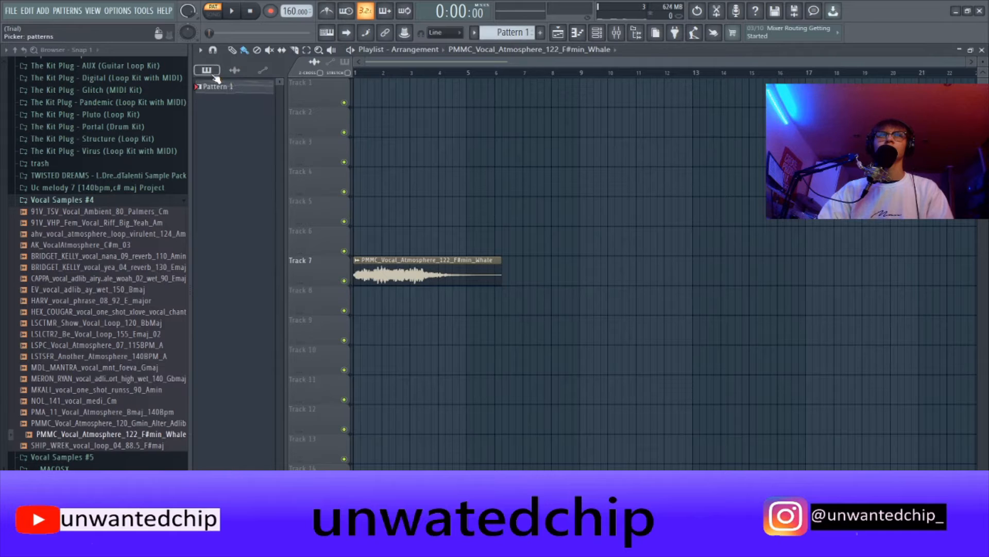
- Place Pattern 1 at the start of Track 1 and play it together with the vocal atmosphere sample
{"action": "left_click_drag", "start_coordinate": [225, 87], "coordinate": [369, 98]}
{"action": "key", "text": "space"}
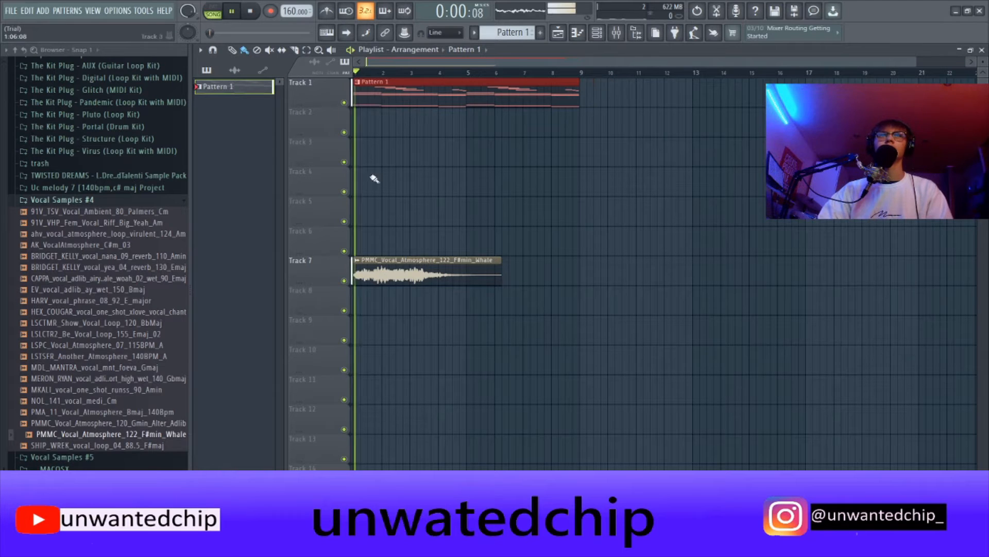
{"action": "double_click", "coordinate": [392, 273]}
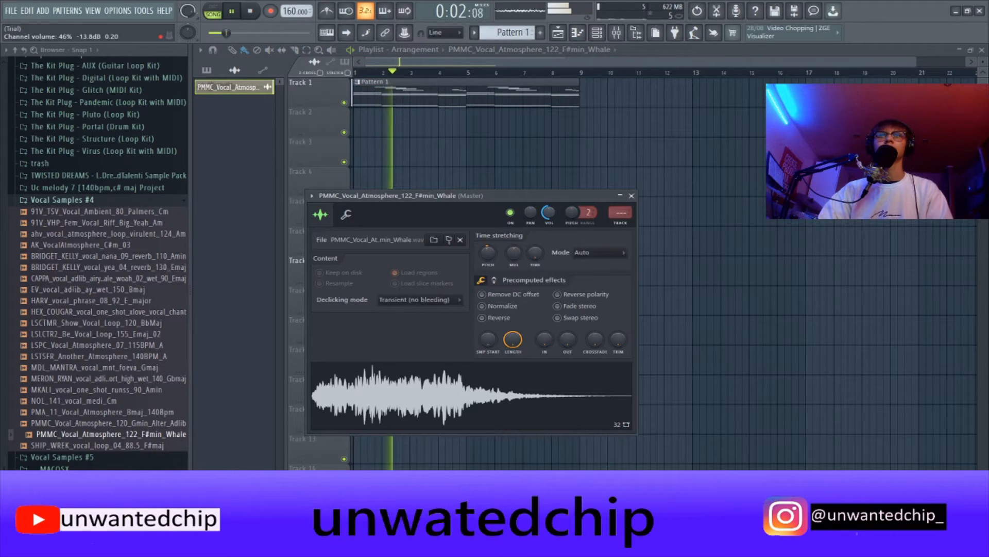
{"action": "left_click", "coordinate": [633, 196]}
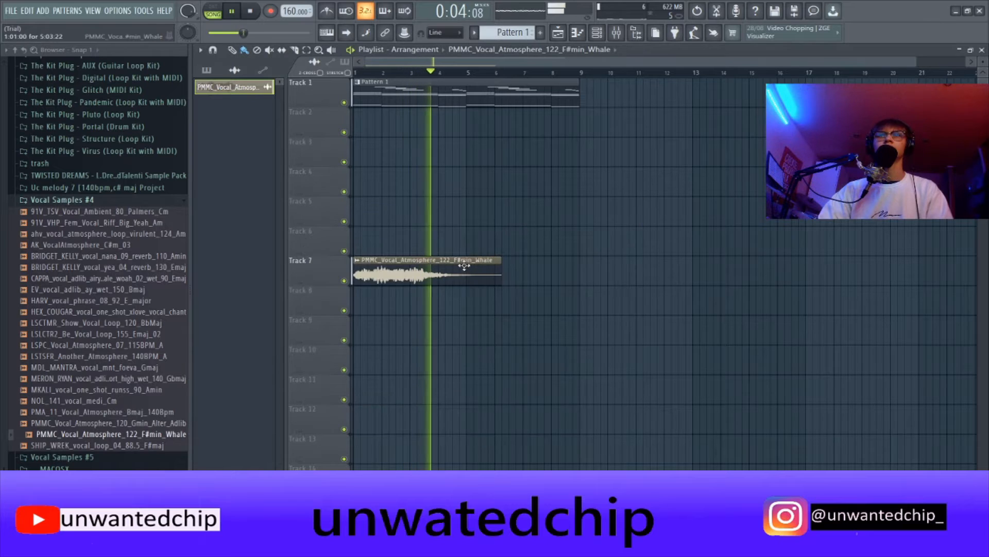
{"action": "key", "text": "space"}
- Reverse the vocal atmosphere sample and play it back against the Addictive Keys pattern
{"action": "double_click", "coordinate": [454, 274]}
{"action": "left_click", "coordinate": [481, 318]}
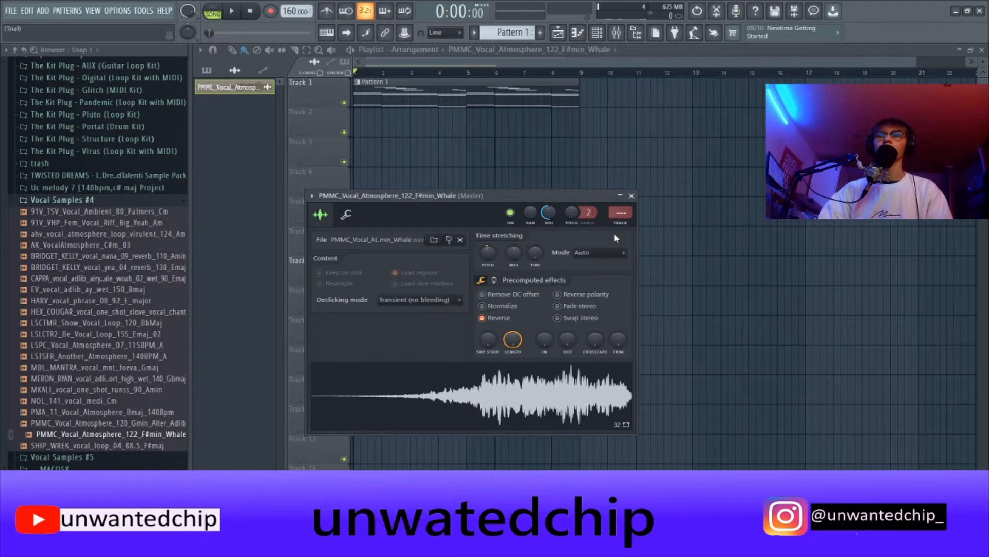
{"action": "left_click", "coordinate": [631, 195]}
{"action": "key", "text": "space"}
{"action": "double_click", "coordinate": [464, 273]}
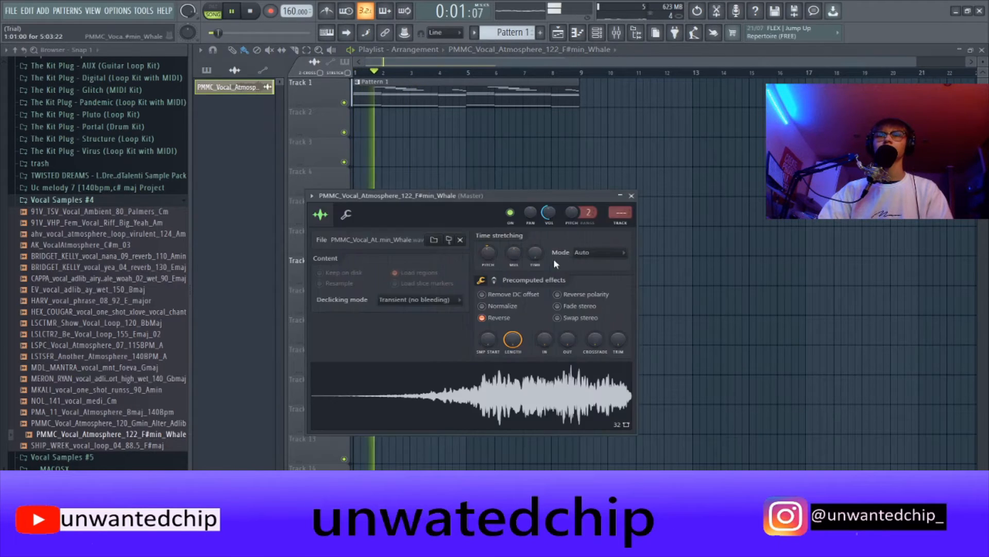
{"action": "left_click_drag", "start_coordinate": [486, 212], "coordinate": [462, 310]}
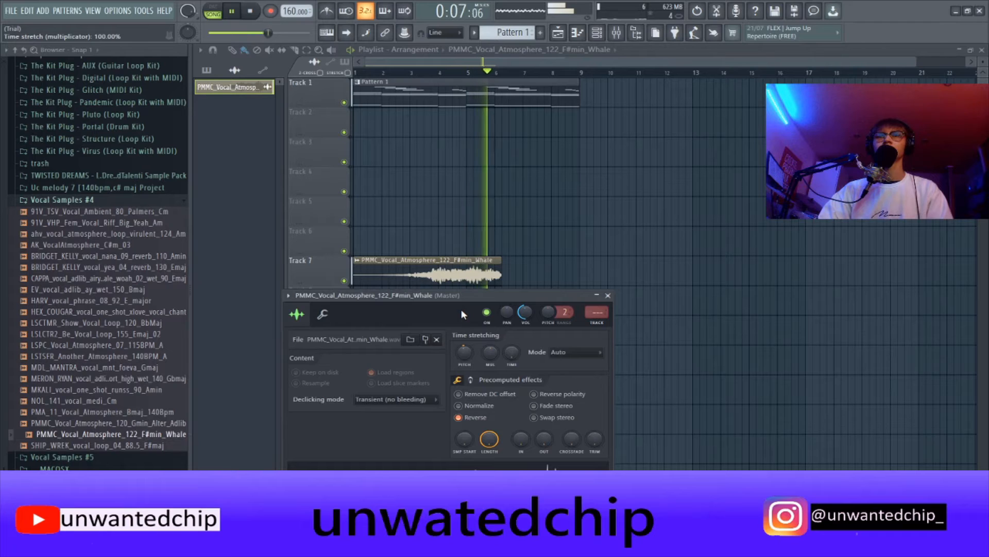
{"action": "key", "text": "space"}
{"action": "key", "text": "space"}
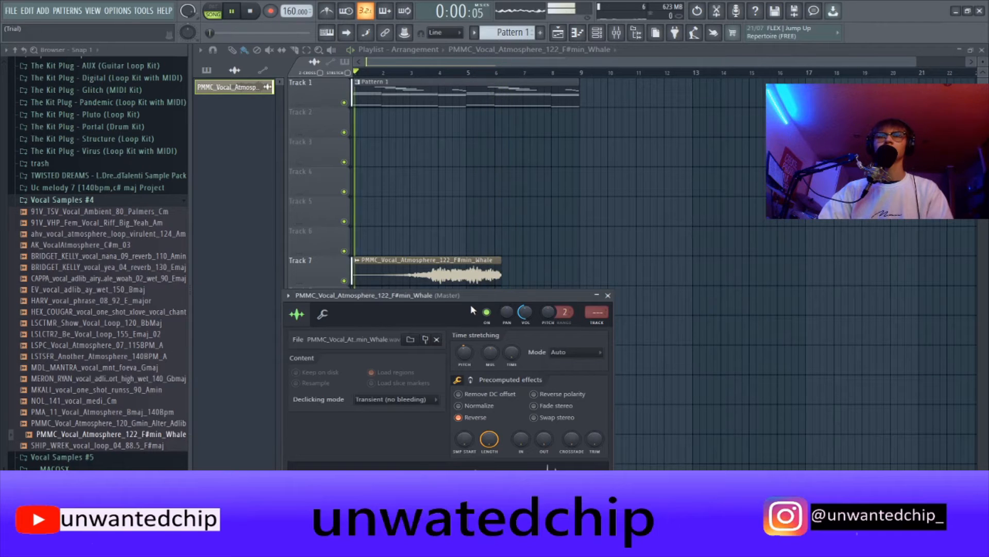
{"action": "key", "text": "space"}
{"action": "left_click", "coordinate": [608, 295]}
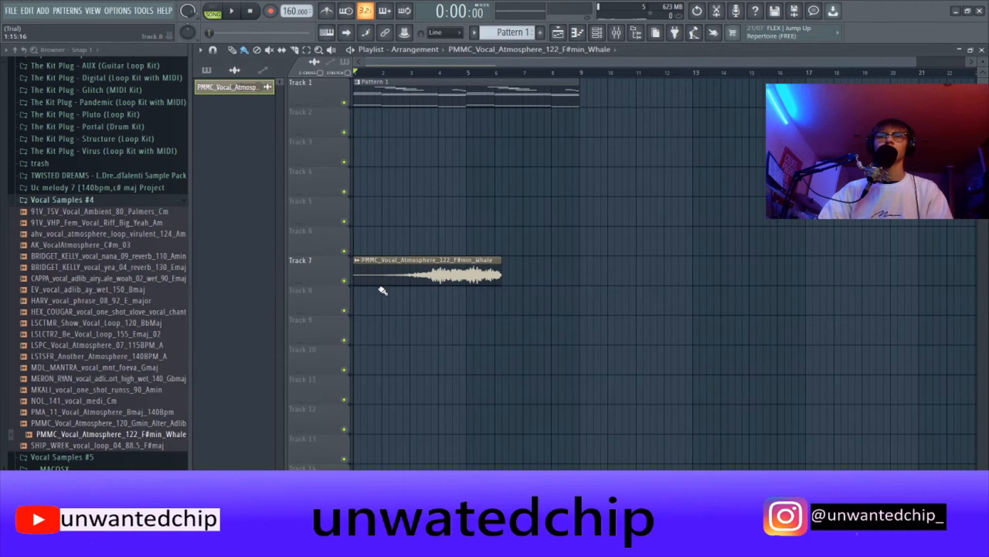
- Cut the first bar off the reversed vocal clip, move the rest to the start of Track 7, and play it back
{"action": "key", "text": "p"}
{"action": "right_click", "coordinate": [369, 272]}
{"action": "left_click_drag", "start_coordinate": [400, 273], "coordinate": [281, 274]}
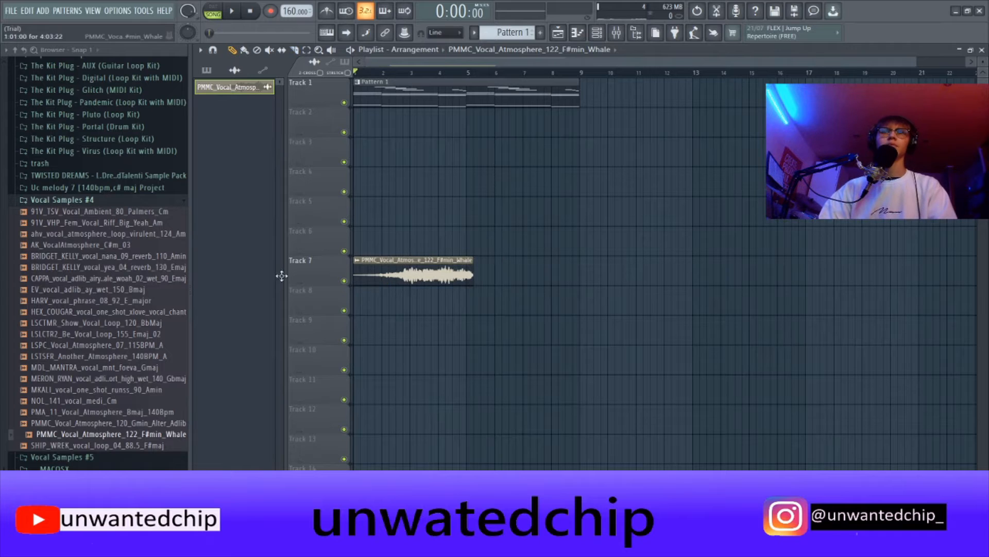
{"action": "key", "text": "space"}
{"action": "double_click", "coordinate": [403, 273]}
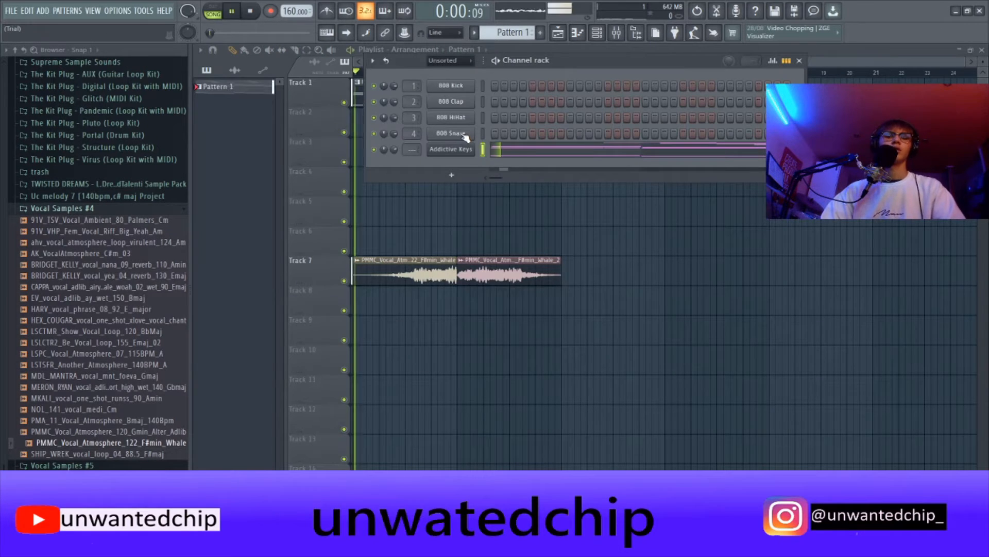
{"action": "key", "text": "space"}
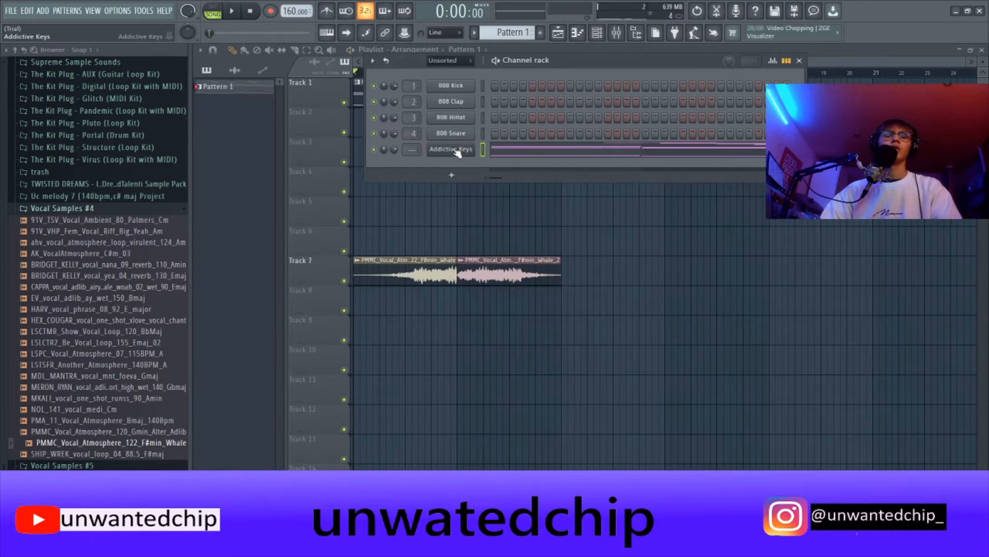
{"action": "key", "text": "F6"}
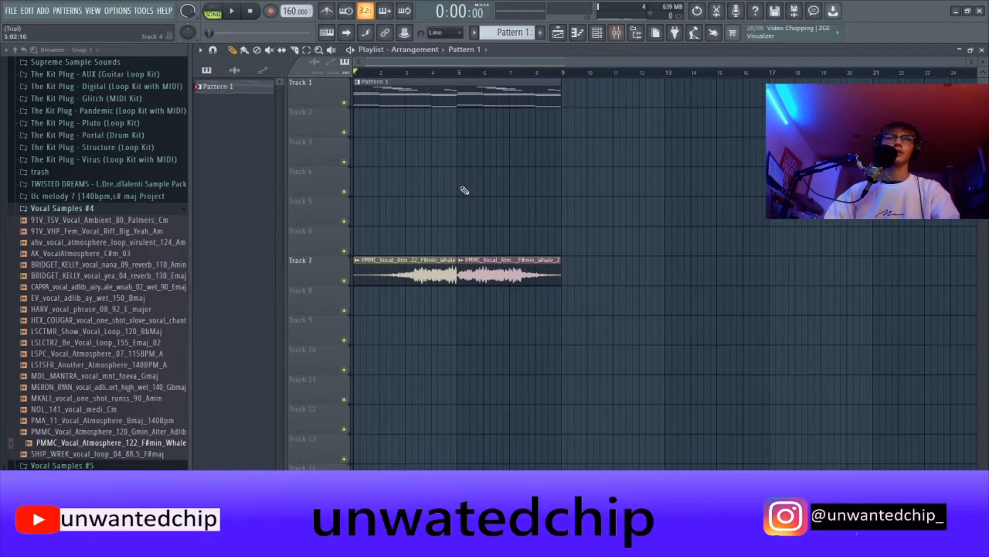
{"action": "key", "text": "F9"}
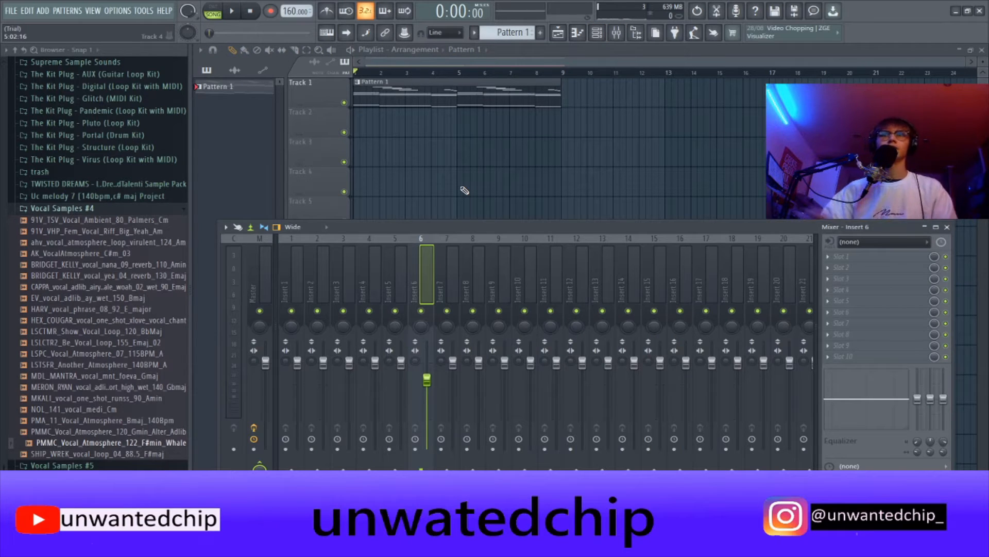
- Move both vocal atmosphere clips from Track 7 up to Track 2, directly below the pattern
{"action": "scroll", "coordinate": [464, 190], "scroll_direction": "down", "scroll_amount": 4}
{"action": "right_click", "coordinate": [485, 159]}
{"action": "key", "text": "ctrl+z"}
{"action": "key", "text": "ctrl+a"}
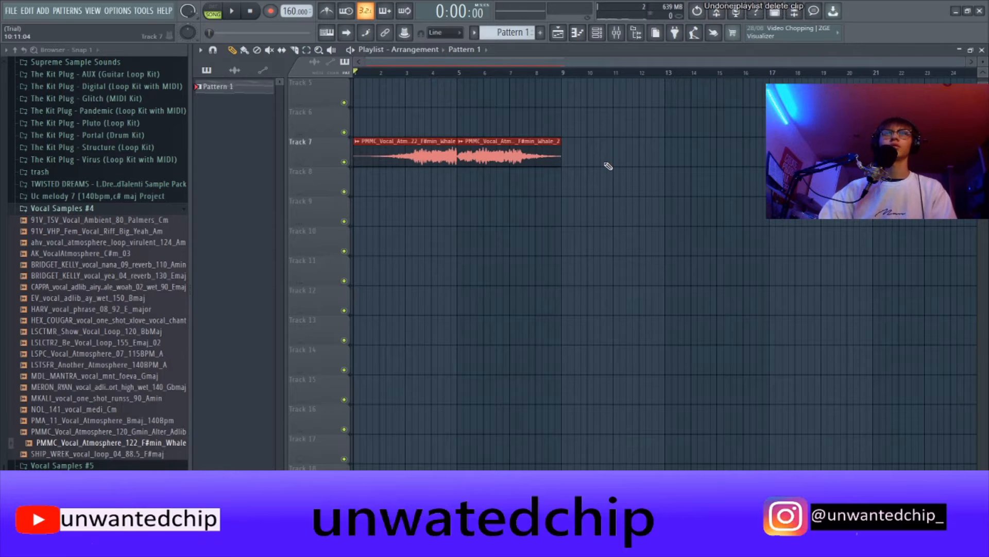
{"action": "key", "text": "shift+Up"}
{"action": "key", "text": "shift+Up"}
{"action": "key", "text": "shift+Up"}
{"action": "scroll", "coordinate": [606, 162], "scroll_direction": "up", "scroll_amount": 3}
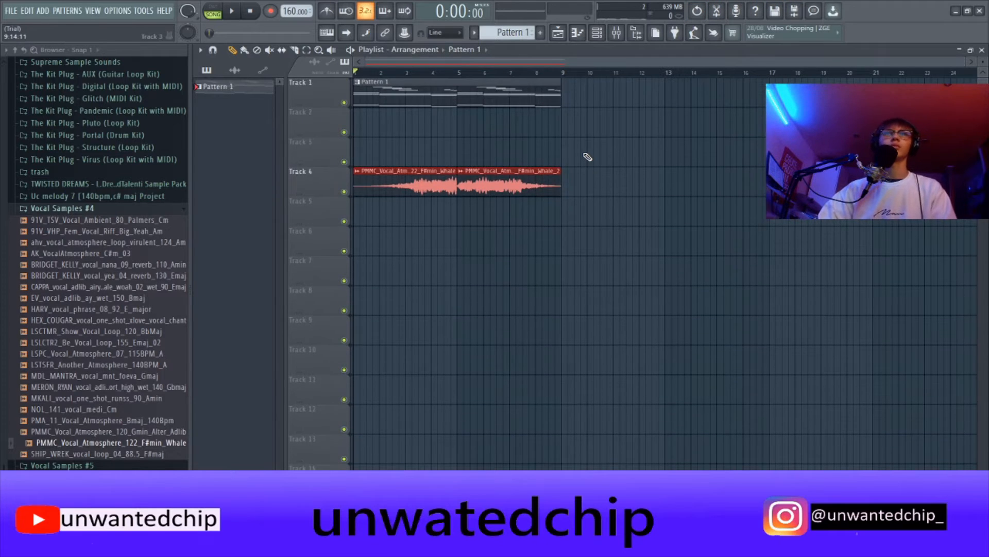
{"action": "key", "text": "shift+Up"}
{"action": "key", "text": "shift+Up"}
{"action": "key", "text": "ctrl+d"}
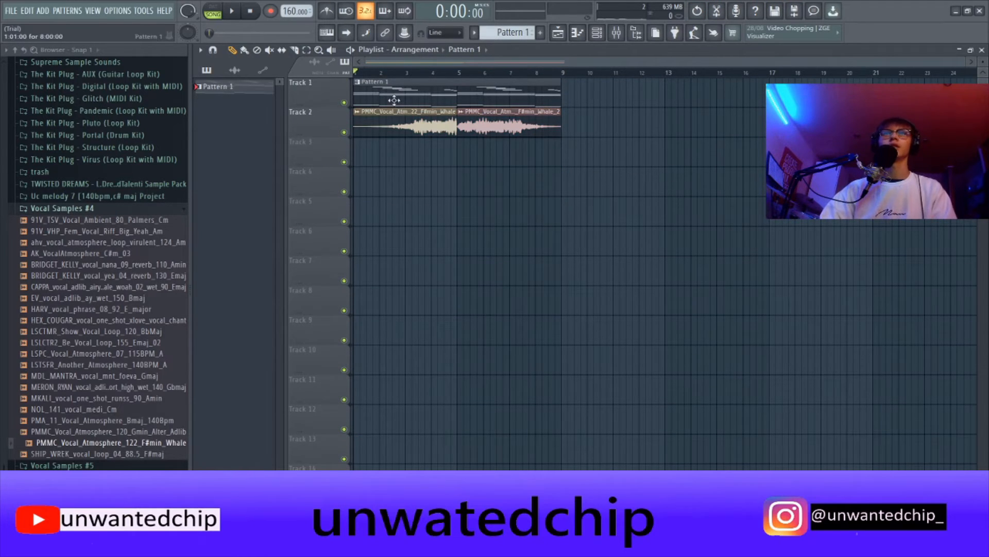
- Play back the arrangement and inspect the sampler settings of the second vocal clip
{"action": "left_click", "coordinate": [231, 12]}
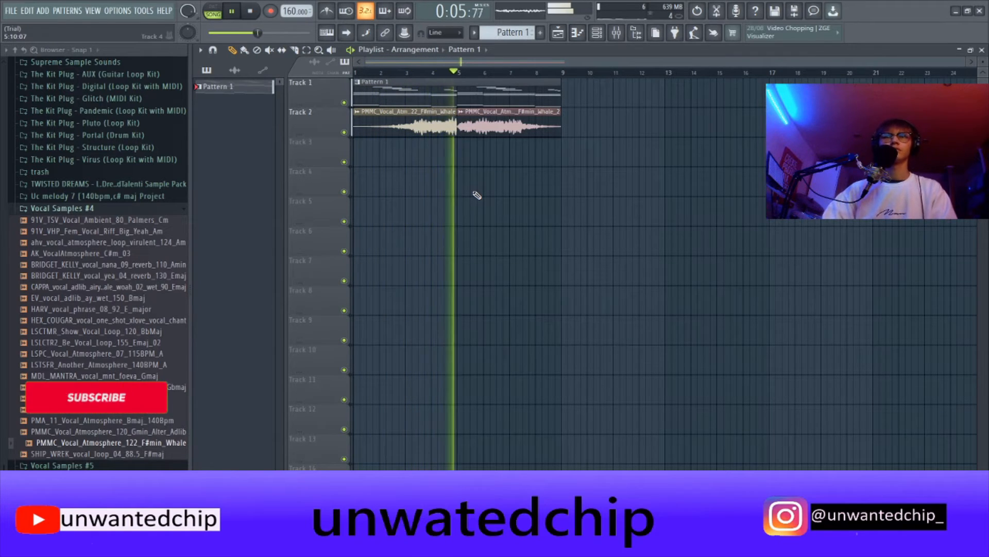
{"action": "double_click", "coordinate": [538, 121]}
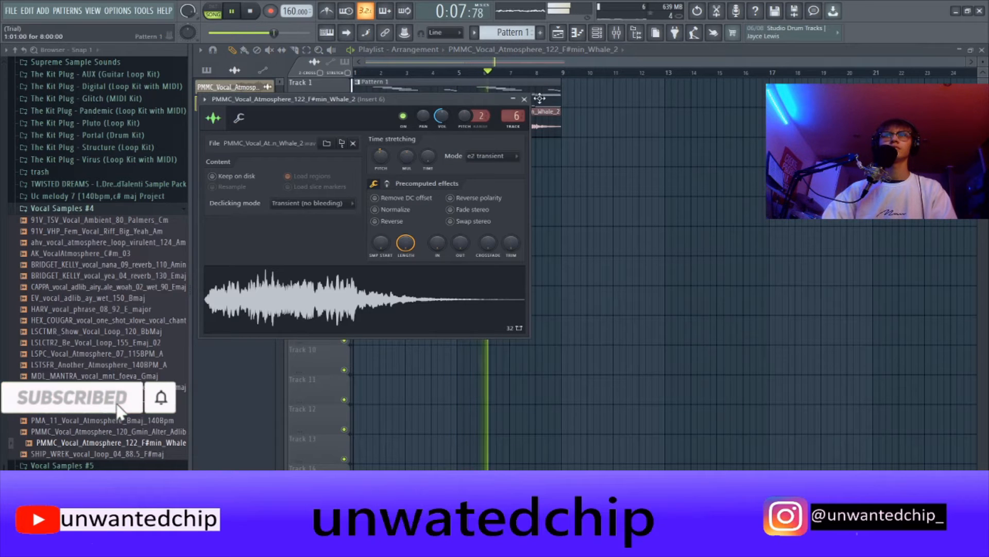
{"action": "left_click", "coordinate": [524, 99]}
{"action": "scroll", "coordinate": [468, 168], "scroll_direction": "up", "scroll_amount": 9}
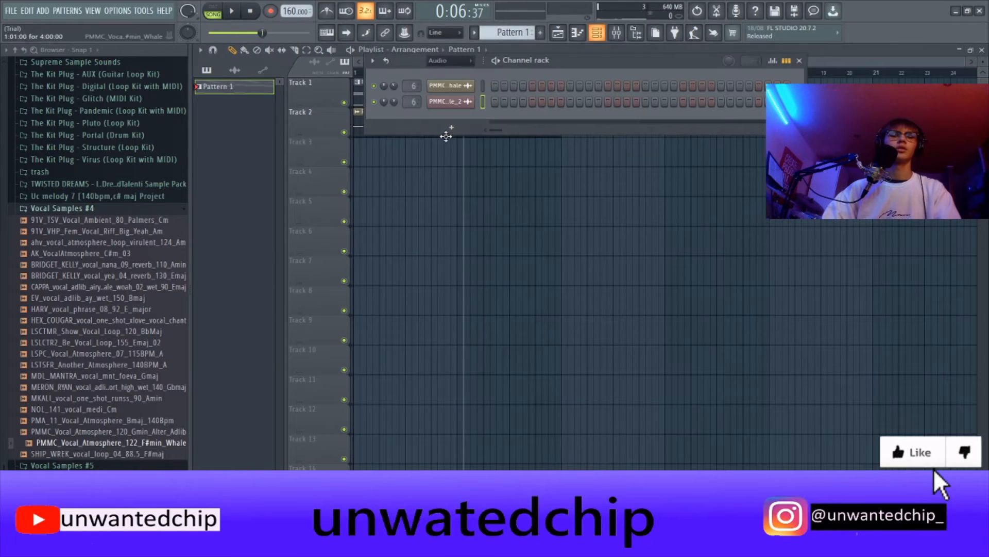
- Show all channels in the channel rack and route Addictive Keys to mixer track 5
{"action": "key", "text": "F6"}
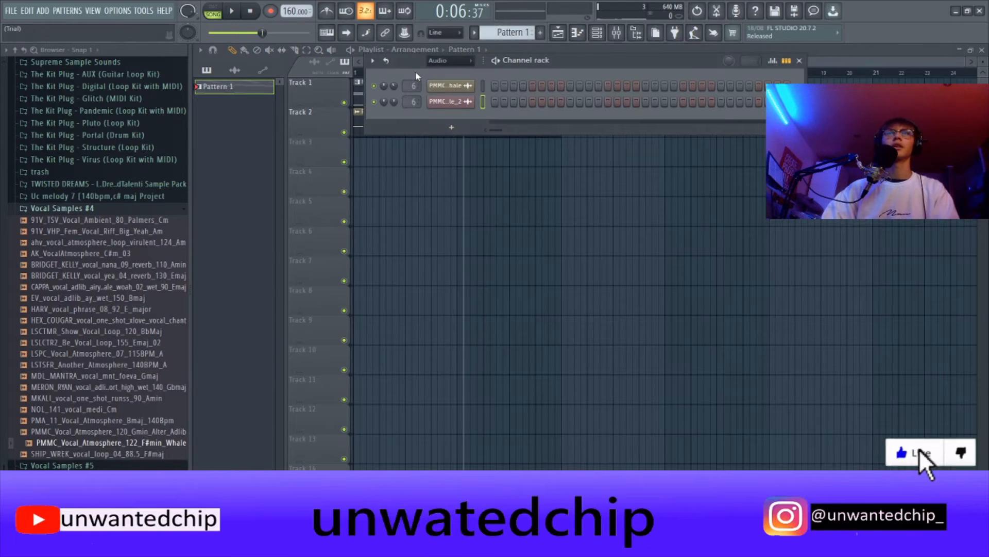
{"action": "left_click", "coordinate": [441, 62]}
{"action": "left_click", "coordinate": [444, 78]}
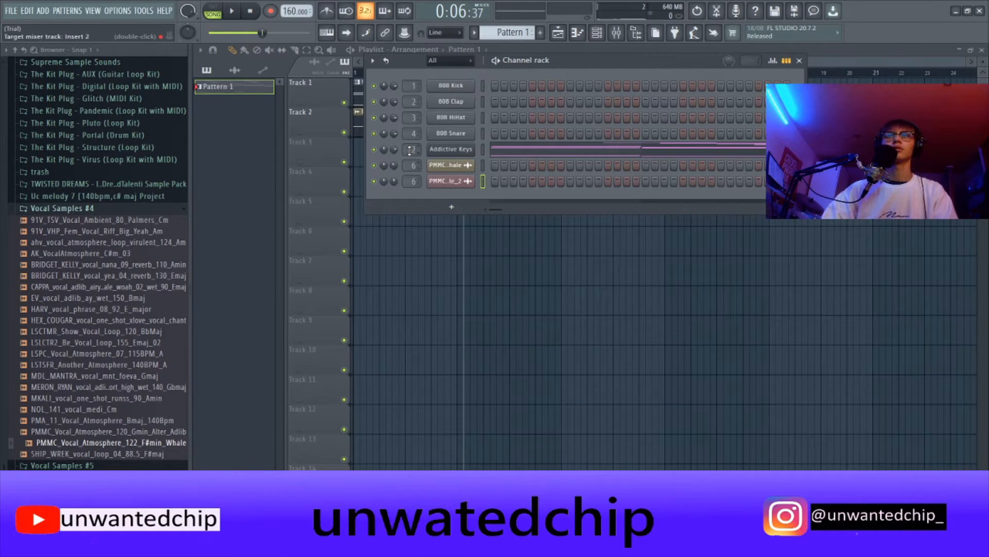
{"action": "left_click_drag", "start_coordinate": [409, 150], "coordinate": [410, 147]}
- Select Insert 5 and Insert 6 together in the mixer and route both only to Insert 1
{"action": "key", "text": "F9"}
{"action": "left_click", "coordinate": [423, 261]}
{"action": "left_click", "coordinate": [405, 265]}
{"action": "left_click", "coordinate": [425, 276], "text": "ctrl+shift"}
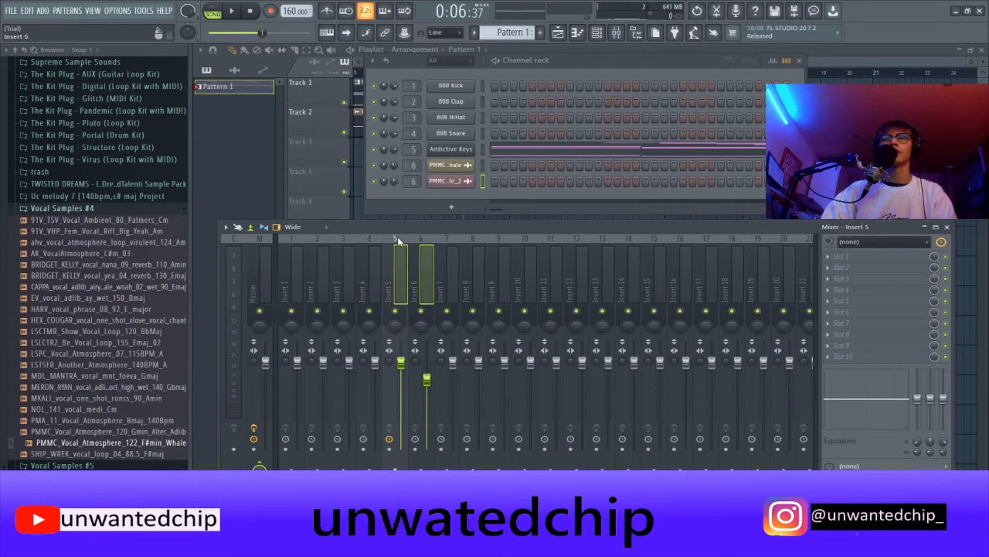
{"action": "mouse_move", "coordinate": [397, 264]}
{"action": "left_mouse_down"}
{"action": "mouse_move", "coordinate": [440, 267]}
{"action": "mouse_move", "coordinate": [393, 270]}
{"action": "left_mouse_up"}
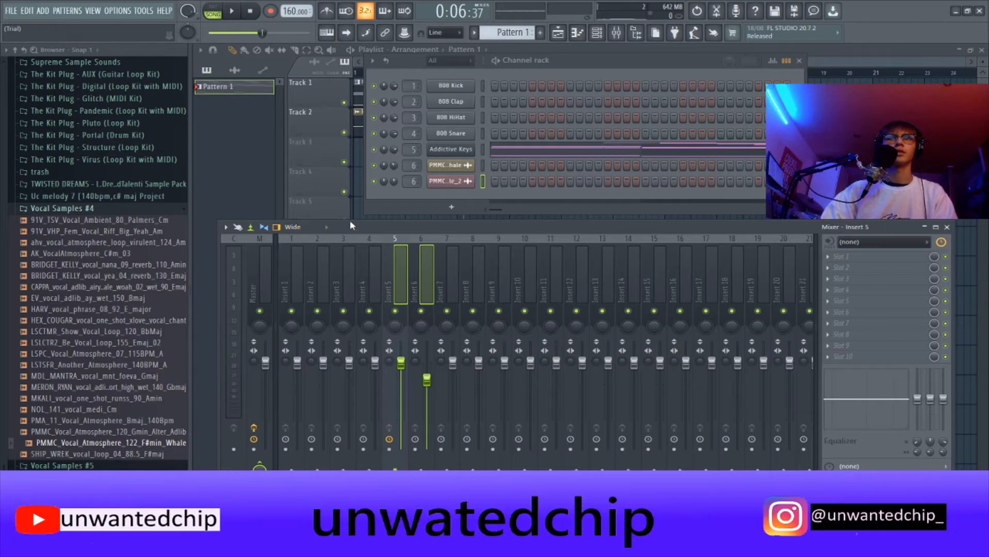
{"action": "left_click_drag", "start_coordinate": [352, 226], "coordinate": [340, 186]}
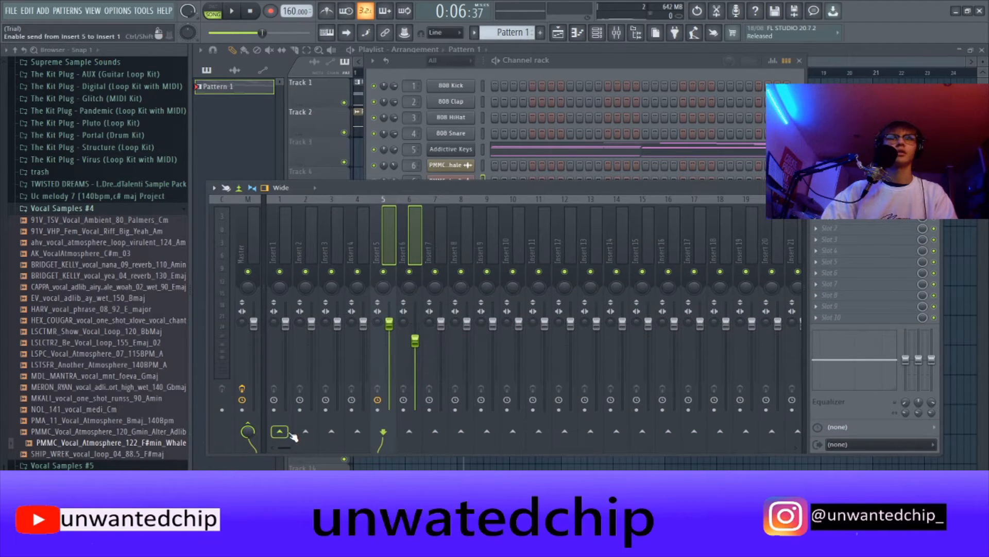
{"action": "left_click", "coordinate": [290, 434]}
- Check the mixer routing of Insert 1, Insert 5 and Insert 6
{"action": "left_click", "coordinate": [286, 224]}
{"action": "left_click", "coordinate": [394, 227]}
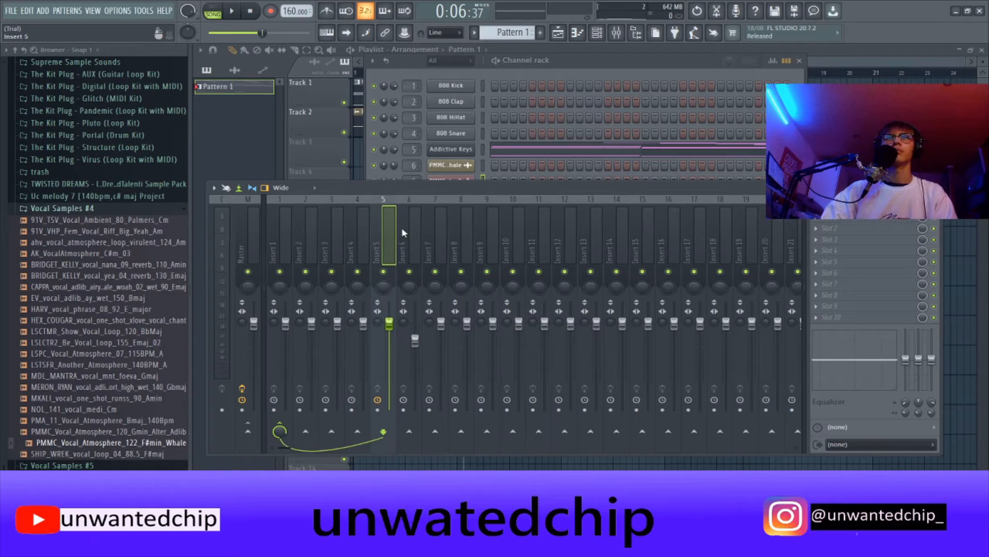
{"action": "left_click", "coordinate": [402, 228]}
{"action": "left_click", "coordinate": [386, 232]}
{"action": "left_click", "coordinate": [287, 234]}
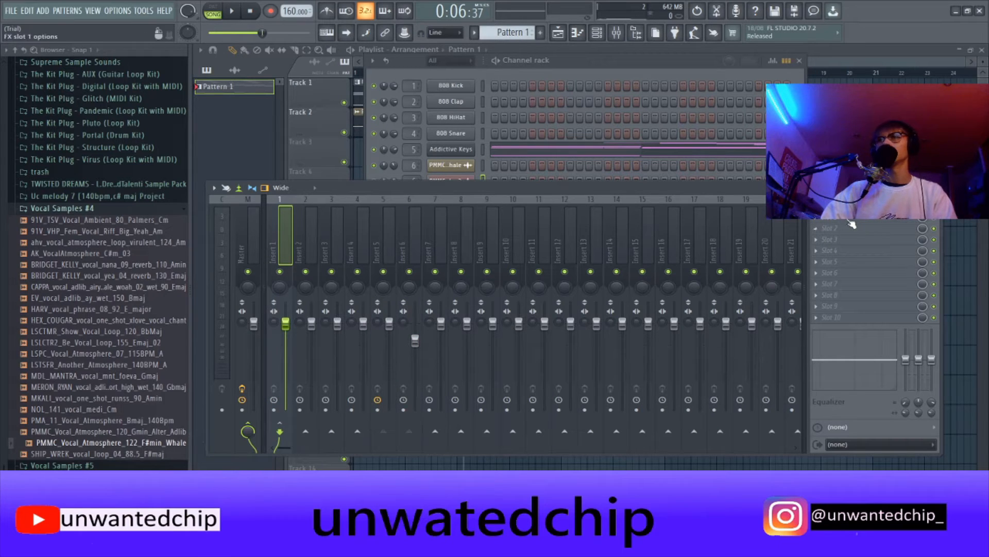
{"action": "left_click", "coordinate": [385, 218]}
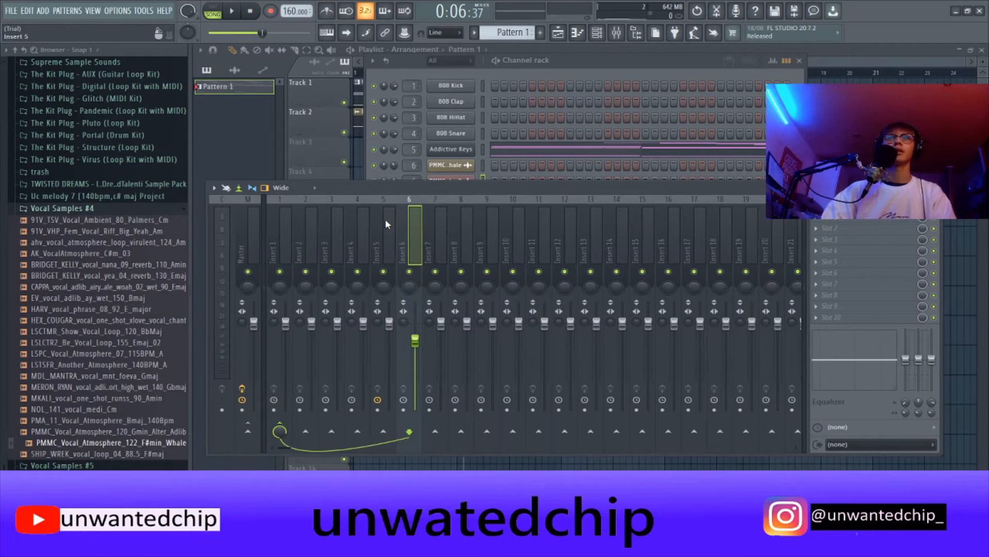
- Add Fruity Parametric EQ 2 to Insert 6, which carries the vocal clips
{"action": "left_click", "coordinate": [410, 234]}
{"action": "left_click", "coordinate": [838, 217]}
{"action": "left_click", "coordinate": [710, 342]}
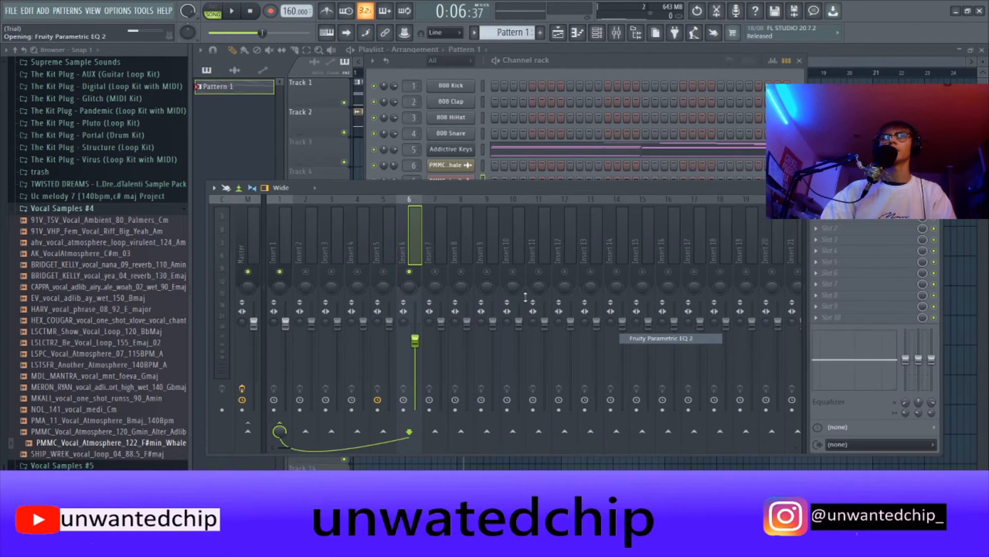
{"action": "left_click_drag", "start_coordinate": [386, 180], "coordinate": [363, 164]}
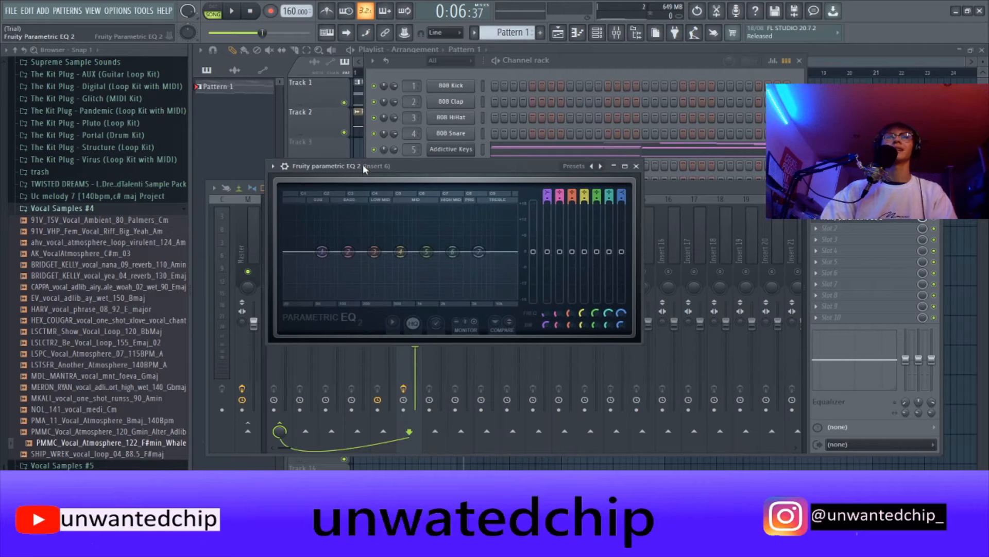
- Roll off the vocal's lows and highs in the EQ and lower band 4 by about 2.8 dB near 654 Hz
{"action": "left_click_drag", "start_coordinate": [322, 250], "coordinate": [350, 299]}
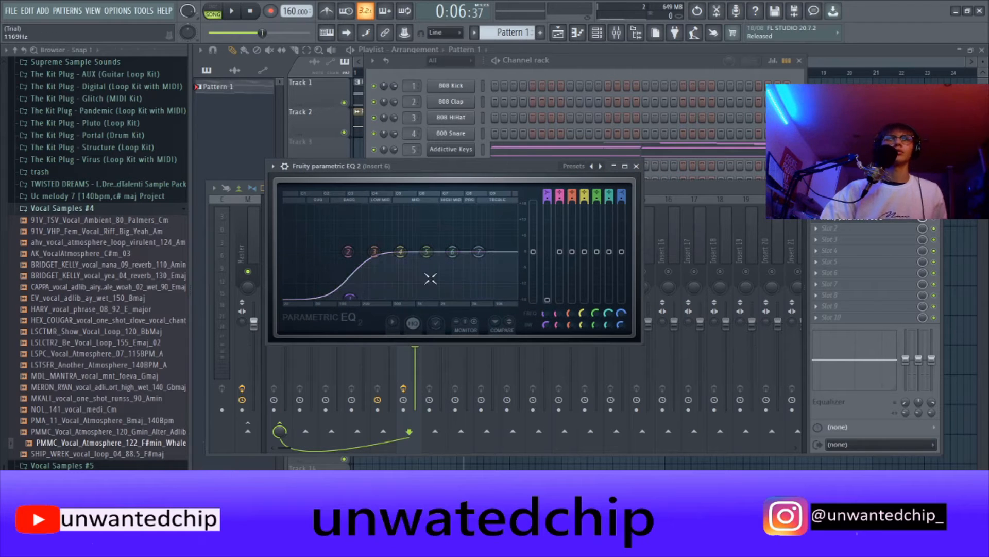
{"action": "left_click_drag", "start_coordinate": [478, 251], "coordinate": [450, 299]}
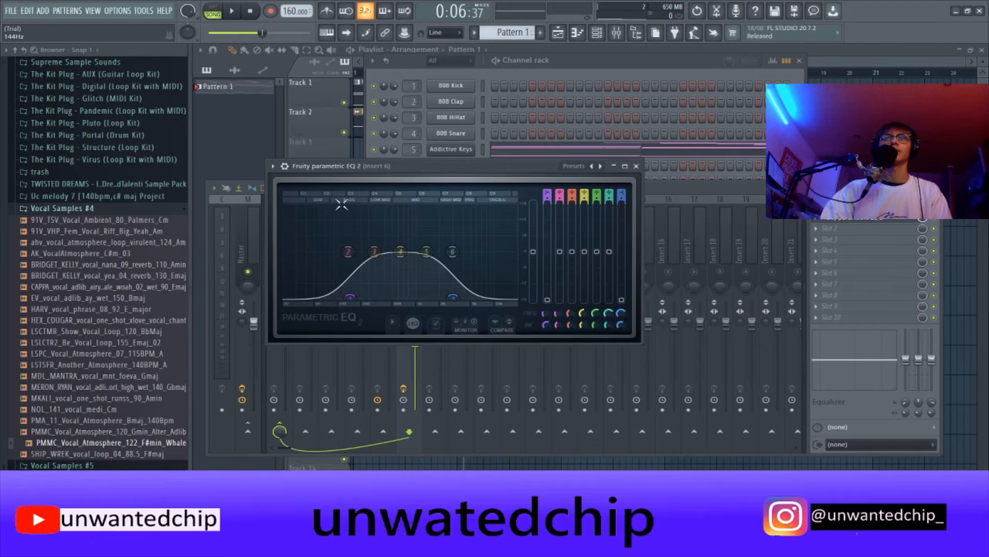
{"action": "left_click_drag", "start_coordinate": [401, 251], "coordinate": [401, 255]}
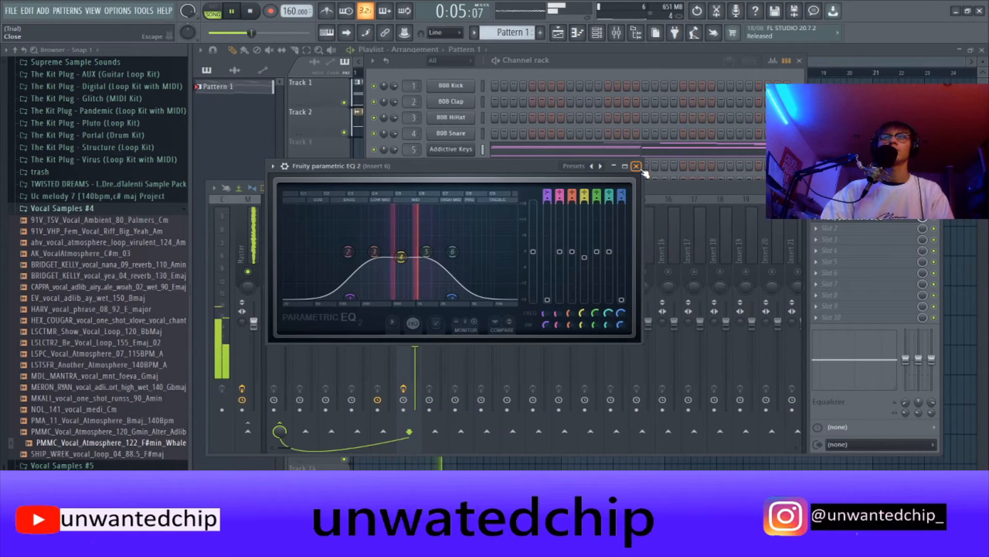
{"action": "left_click_drag", "start_coordinate": [404, 259], "coordinate": [404, 262]}
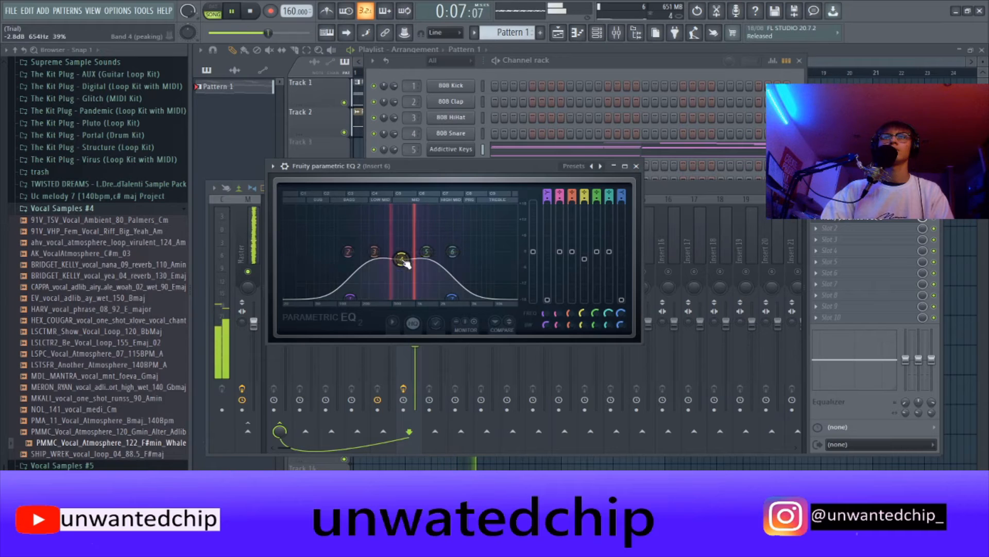
{"action": "left_click", "coordinate": [637, 166]}
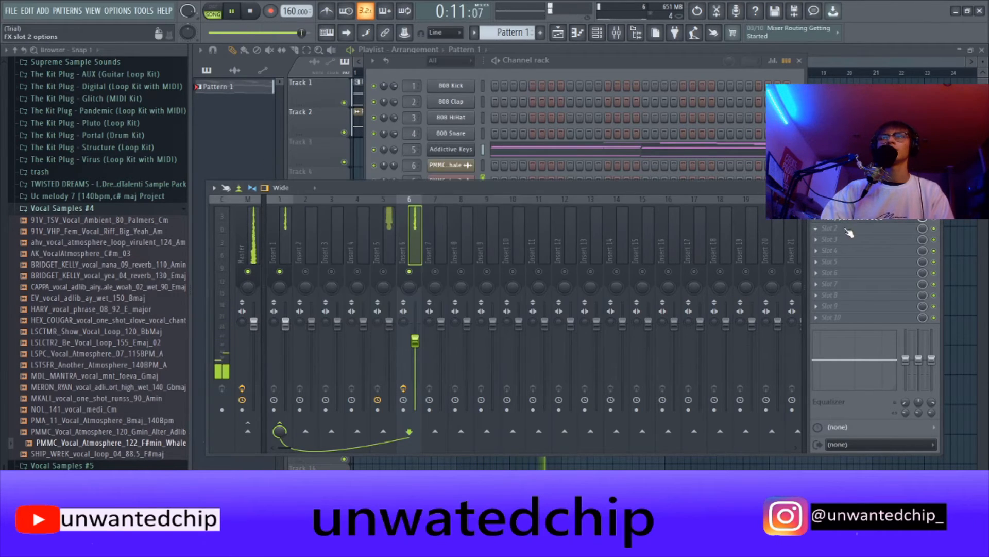
- Add Fruity Reeverb 2 to Insert 6 with The Venue preset, a low cut of about 570 Hz and a mix level of about 55%
{"action": "left_click_drag", "start_coordinate": [850, 241], "coordinate": [851, 252]}
{"action": "key", "text": "space"}
{"action": "left_click", "coordinate": [817, 218]}
{"action": "mouse_move", "coordinate": [829, 228]}
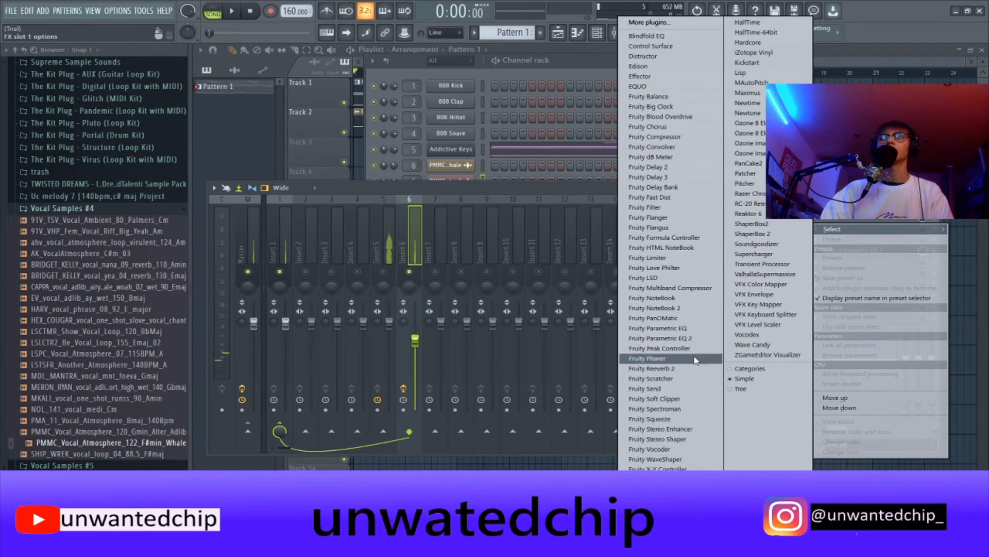
{"action": "left_click", "coordinate": [676, 368]}
{"action": "right_click", "coordinate": [590, 197]}
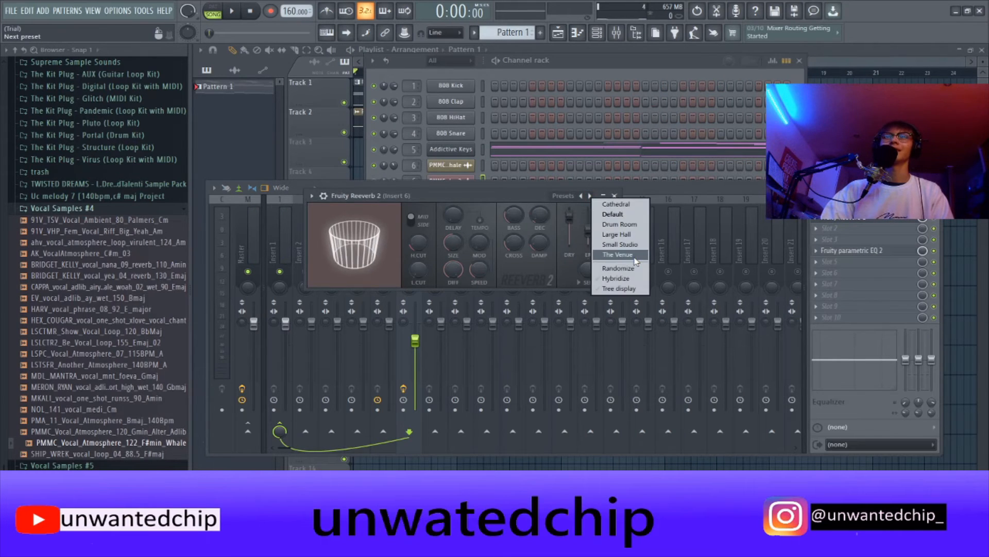
{"action": "left_click", "coordinate": [621, 255]}
{"action": "left_click_drag", "start_coordinate": [591, 269], "coordinate": [589, 281]}
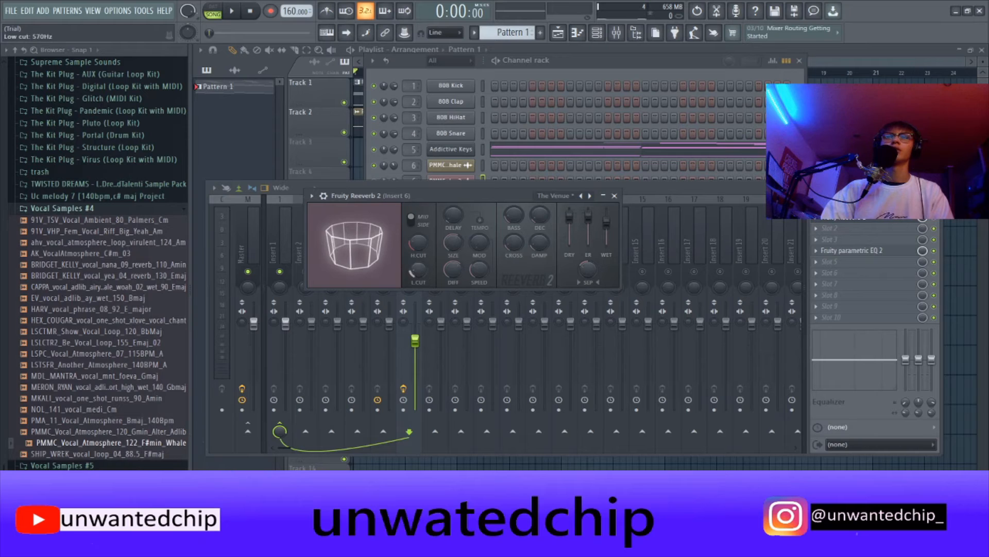
{"action": "left_click", "coordinate": [614, 196]}
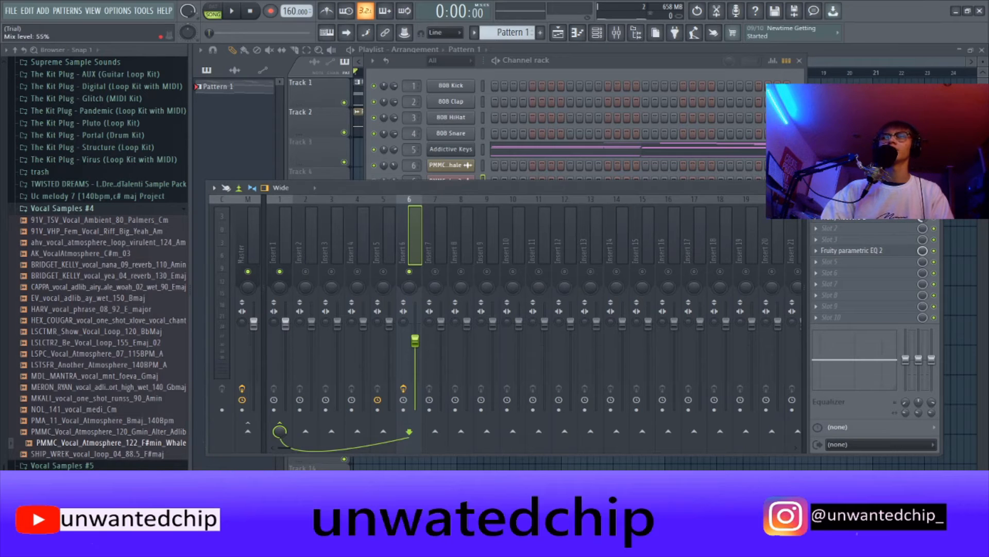
- Add Fruity Delay 2 to Insert 6 with the input volume at about 80% and play the arrangement
{"action": "left_click", "coordinate": [881, 231]}
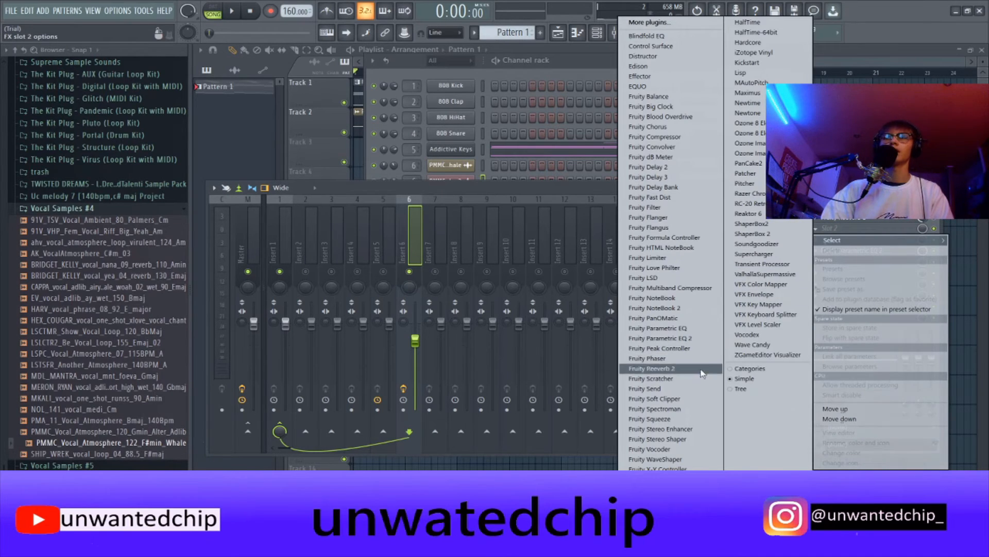
{"action": "left_click", "coordinate": [650, 168]}
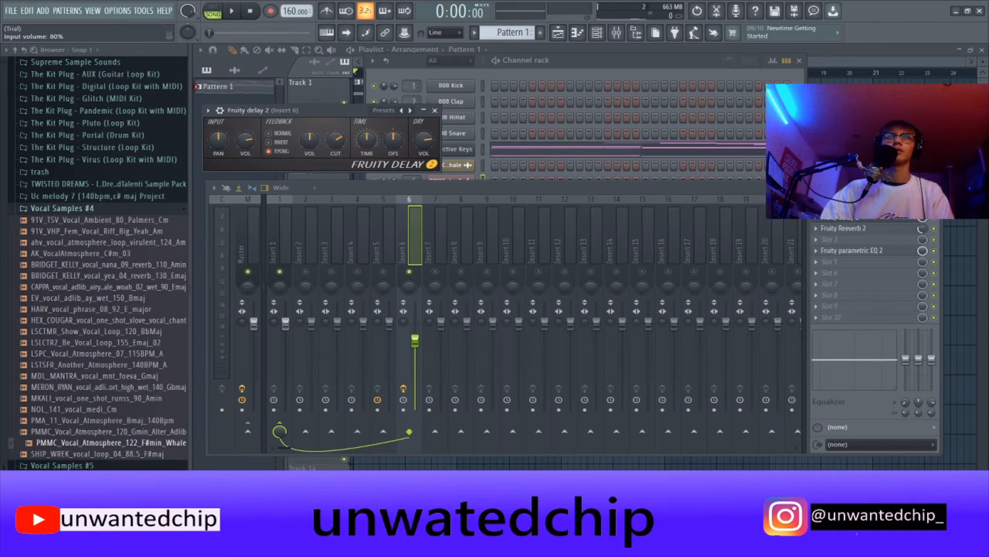
{"action": "left_click", "coordinate": [435, 111]}
{"action": "key", "text": "space"}
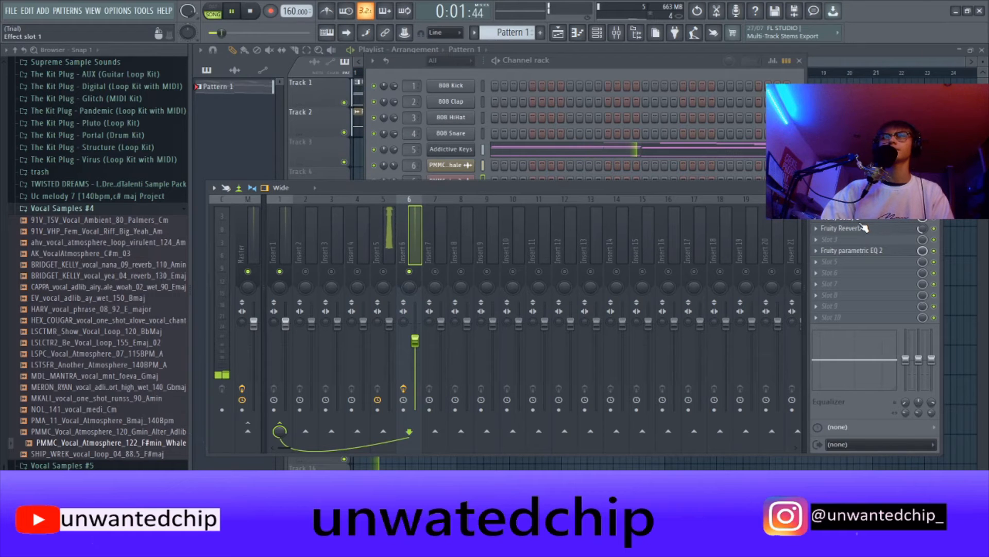
- Close the channel rack to uncover the playlist clips and lower Insert 6's volume slightly
{"action": "left_click_drag", "start_coordinate": [409, 62], "coordinate": [376, 168]}
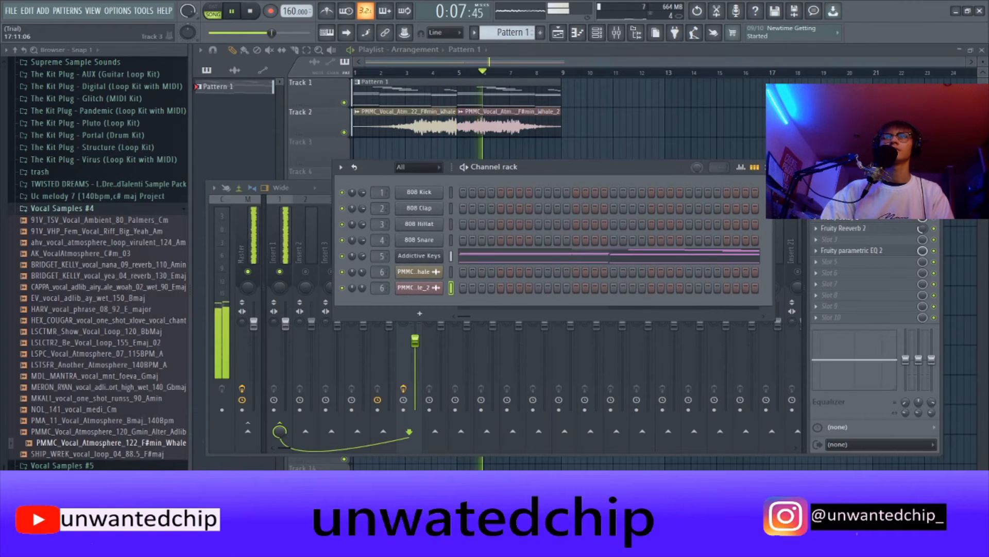
{"action": "left_click", "coordinate": [766, 168]}
{"action": "double_click", "coordinate": [494, 128]}
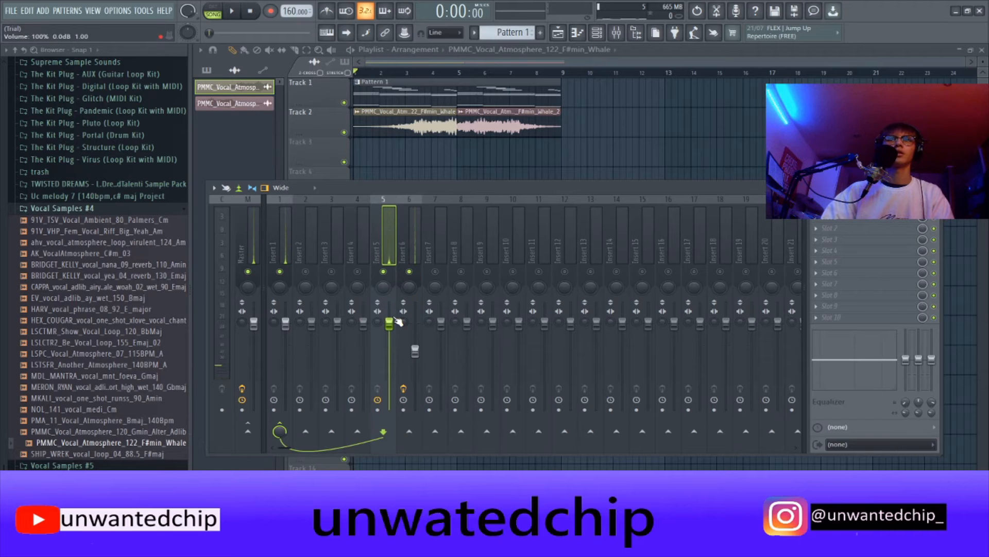
- Add Fruity Reeverb 2 to Insert 5 with The Venue preset and adjust its stereo separation and low cut
{"action": "left_click", "coordinate": [281, 250]}
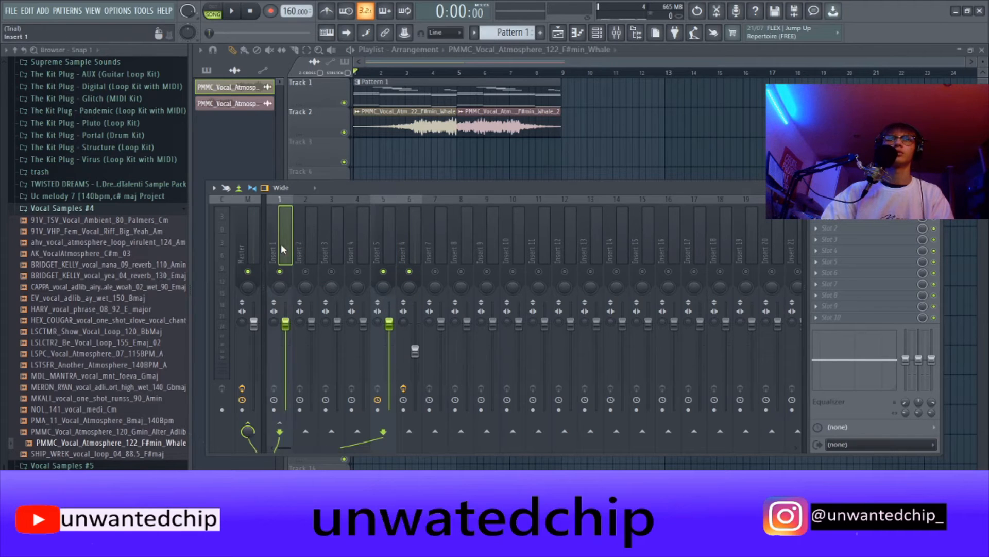
{"action": "left_click", "coordinate": [395, 242]}
{"action": "left_click", "coordinate": [834, 218]}
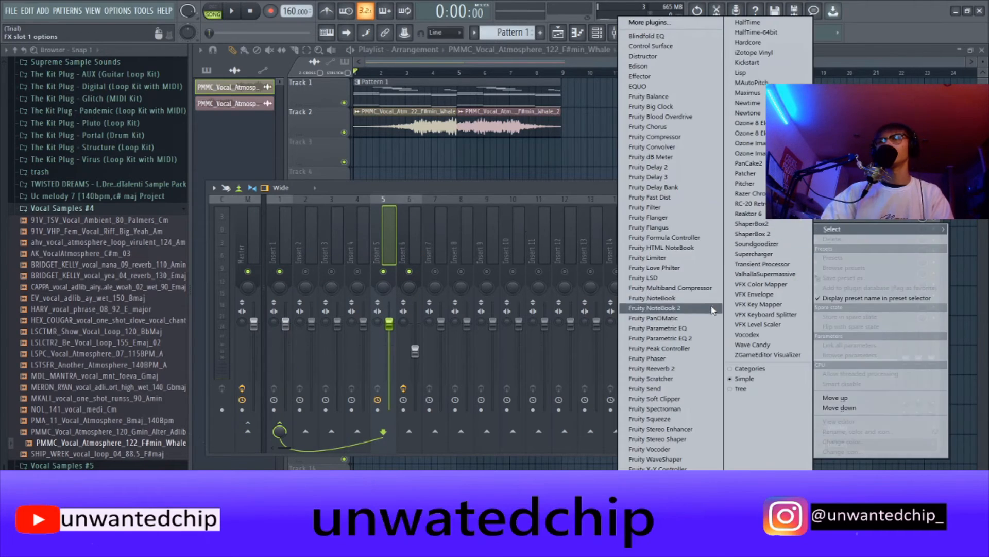
{"action": "left_click", "coordinate": [652, 368]}
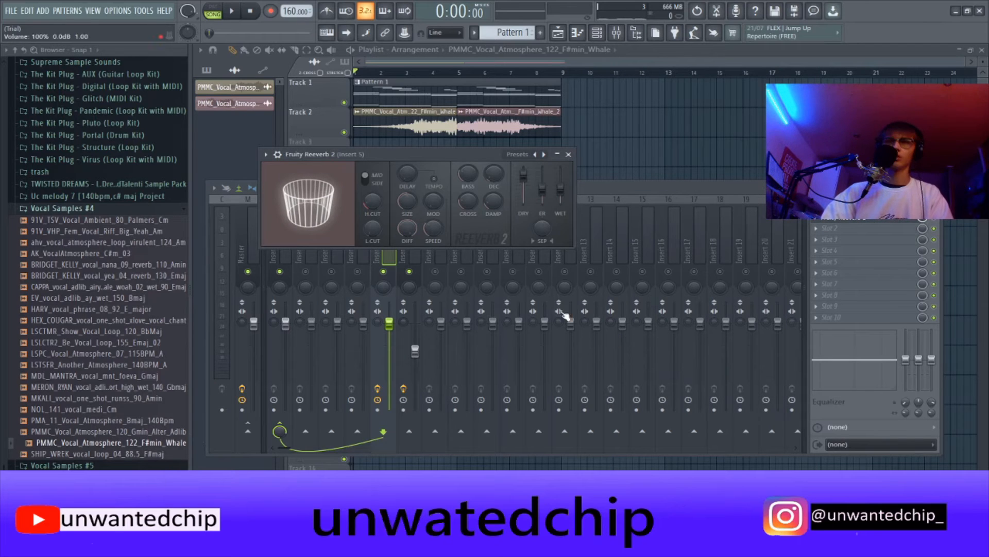
{"action": "right_click", "coordinate": [542, 154]}
{"action": "left_click", "coordinate": [578, 209]}
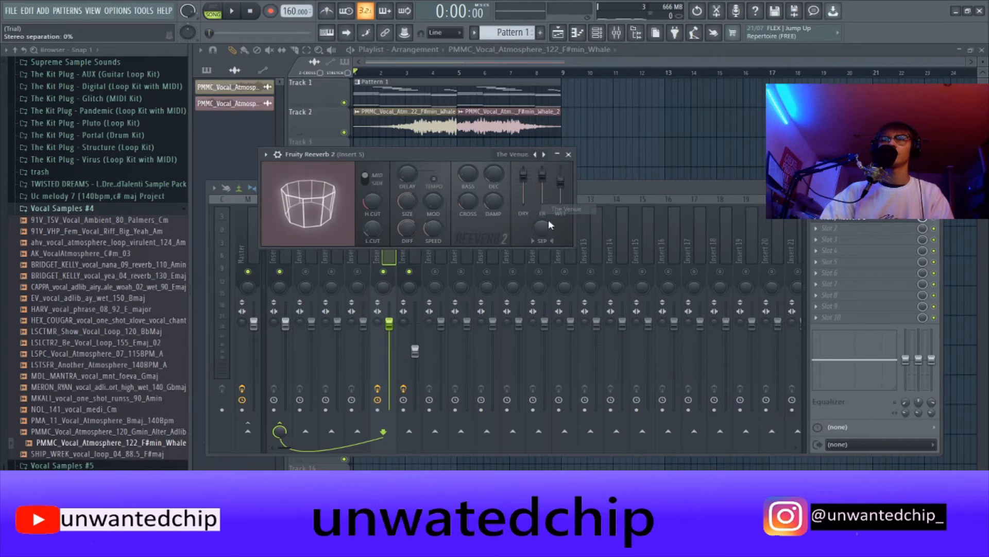
{"action": "left_click_drag", "start_coordinate": [546, 225], "coordinate": [546, 235]}
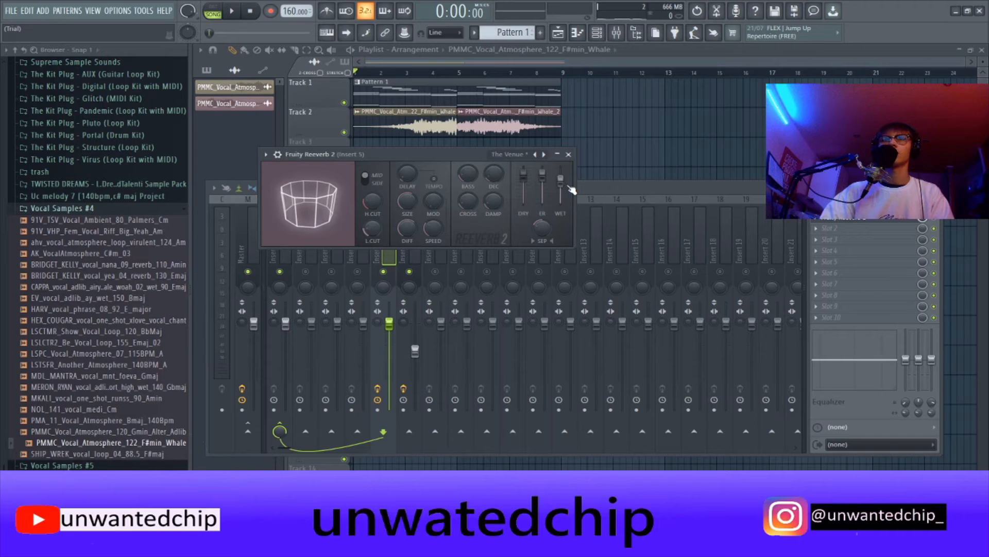
{"action": "left_click", "coordinate": [568, 154]}
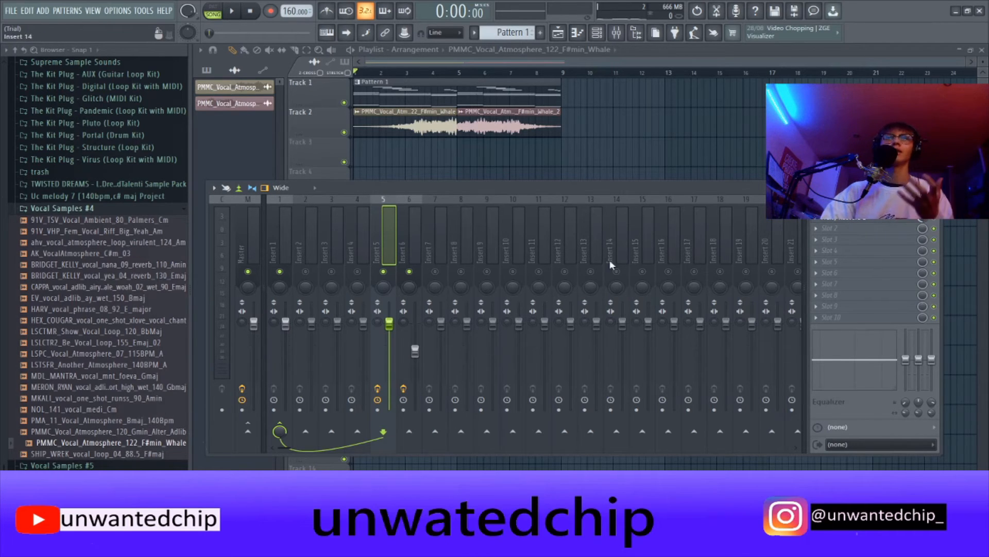
- Add Fruity Parametric EQ 2 to Insert 1, cutting the lows with band 1's low shelf and the highs with band 7's high shelf
{"action": "left_click", "coordinate": [691, 338]}
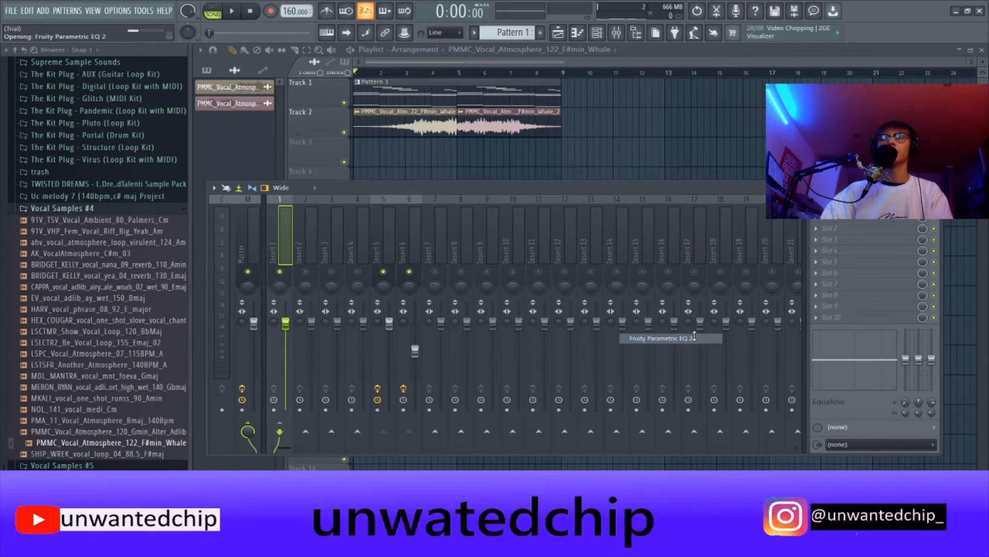
{"action": "left_click_drag", "start_coordinate": [313, 243], "coordinate": [310, 274]}
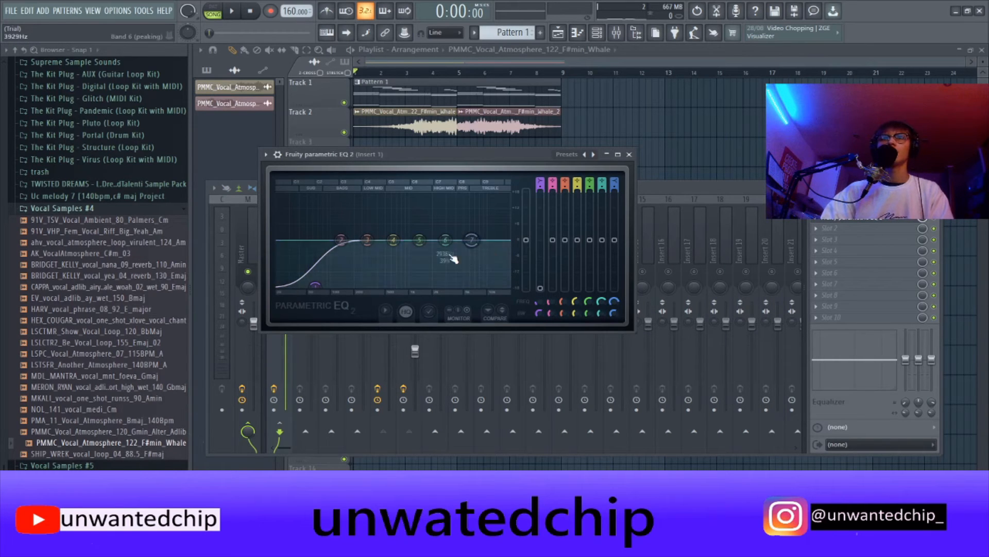
{"action": "right_click", "coordinate": [315, 286]}
{"action": "left_click", "coordinate": [321, 260]}
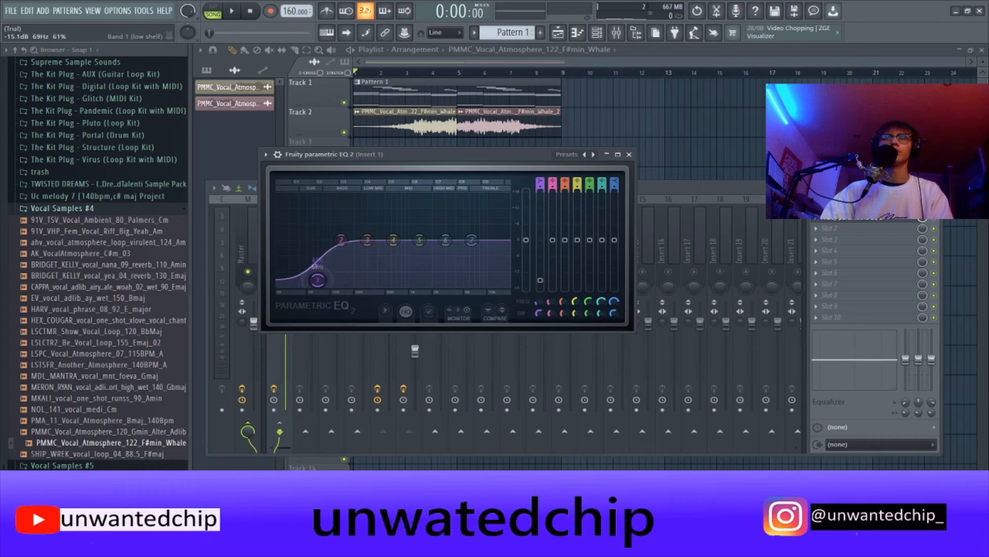
{"action": "left_click_drag", "start_coordinate": [327, 277], "coordinate": [329, 278]}
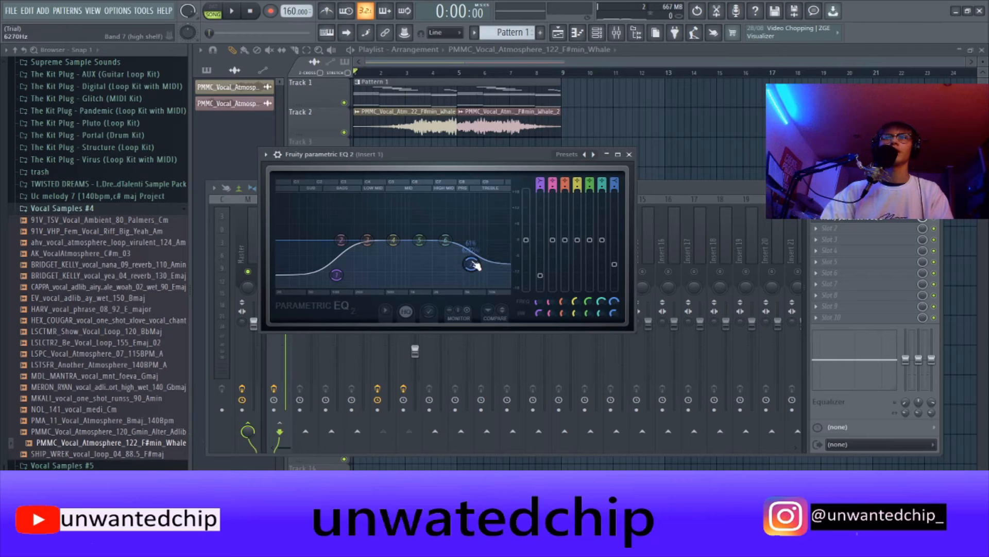
{"action": "left_click_drag", "start_coordinate": [466, 266], "coordinate": [464, 268]}
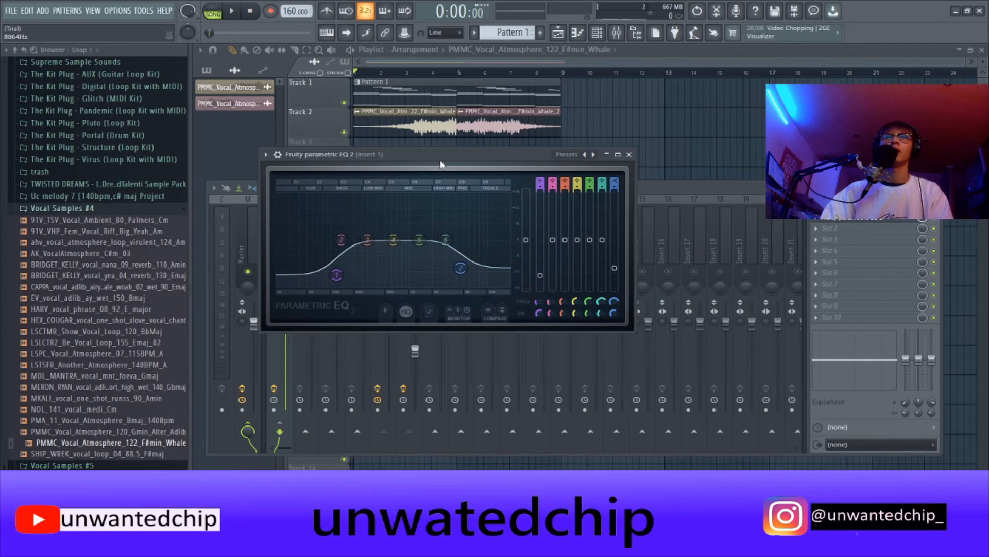
- Fine-tune Insert 1's EQ during playback by moving band 1 lower in frequency, raising band 7 slightly and dipping band 4 slightly
{"action": "left_click_drag", "start_coordinate": [440, 156], "coordinate": [621, 156]}
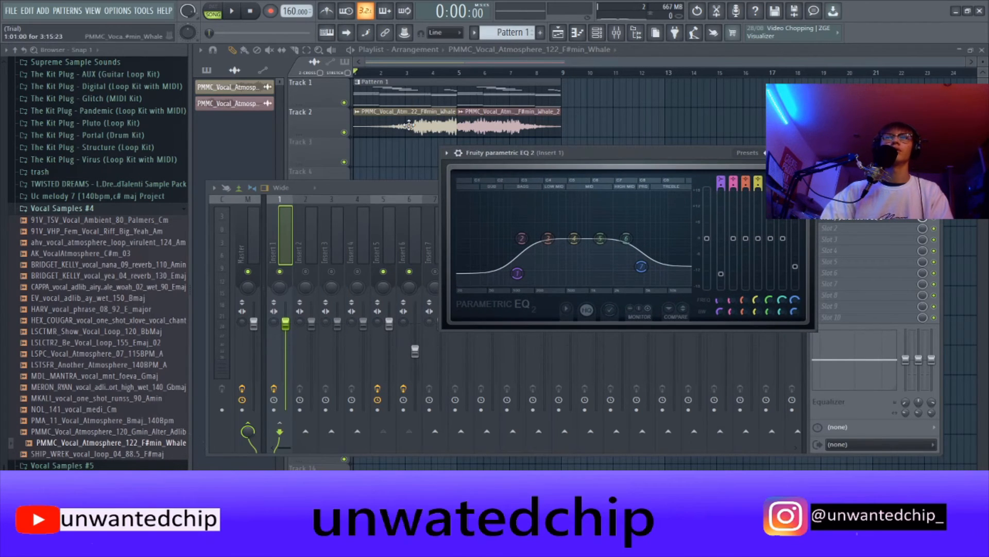
{"action": "left_click_drag", "start_coordinate": [400, 94], "coordinate": [463, 126]}
{"action": "left_click", "coordinate": [590, 170], "text": "ctrl"}
{"action": "left_click", "coordinate": [616, 32]}
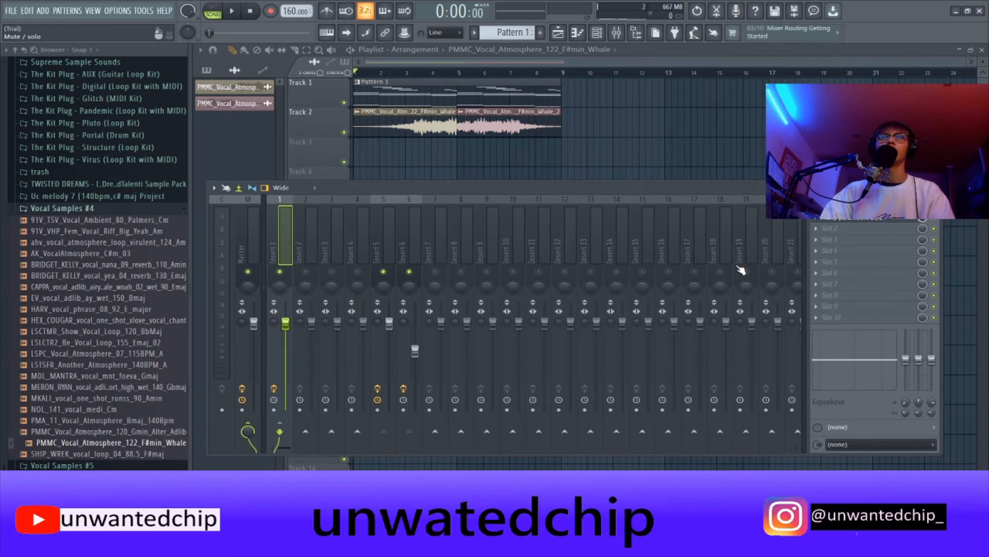
{"action": "left_click", "coordinate": [901, 221]}
{"action": "key", "text": "space"}
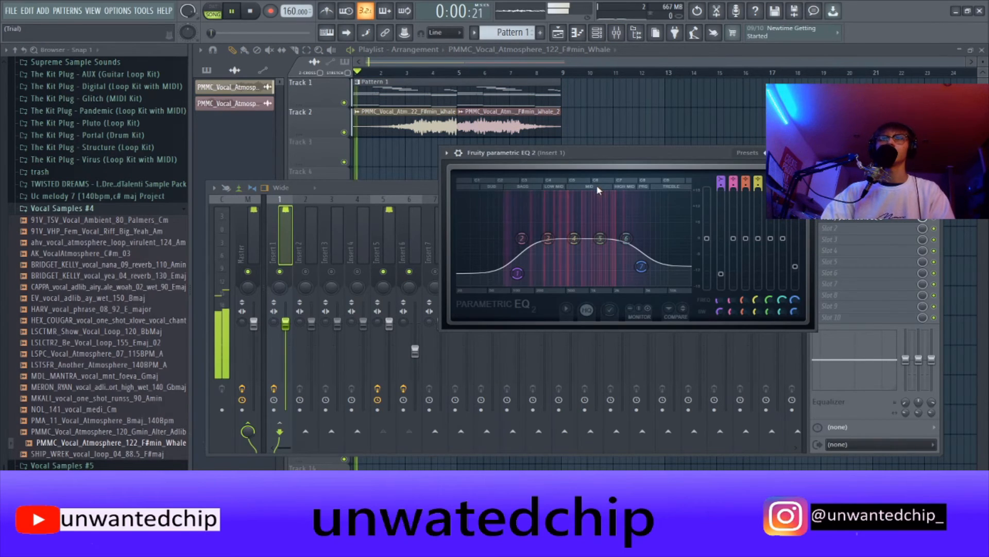
{"action": "left_click_drag", "start_coordinate": [518, 273], "coordinate": [508, 273]}
{"action": "left_click_drag", "start_coordinate": [641, 266], "coordinate": [639, 264]}
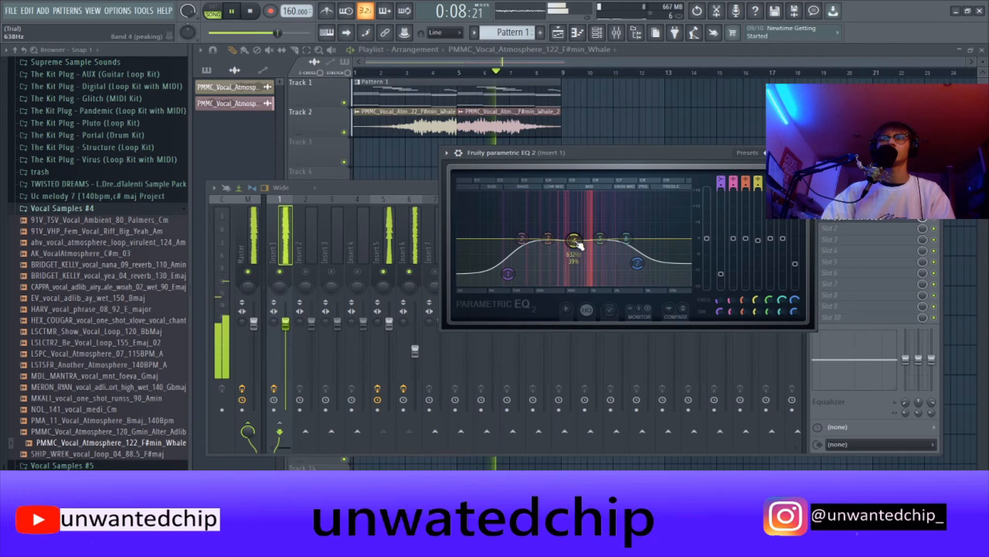
{"action": "left_click_drag", "start_coordinate": [593, 156], "coordinate": [522, 145]}
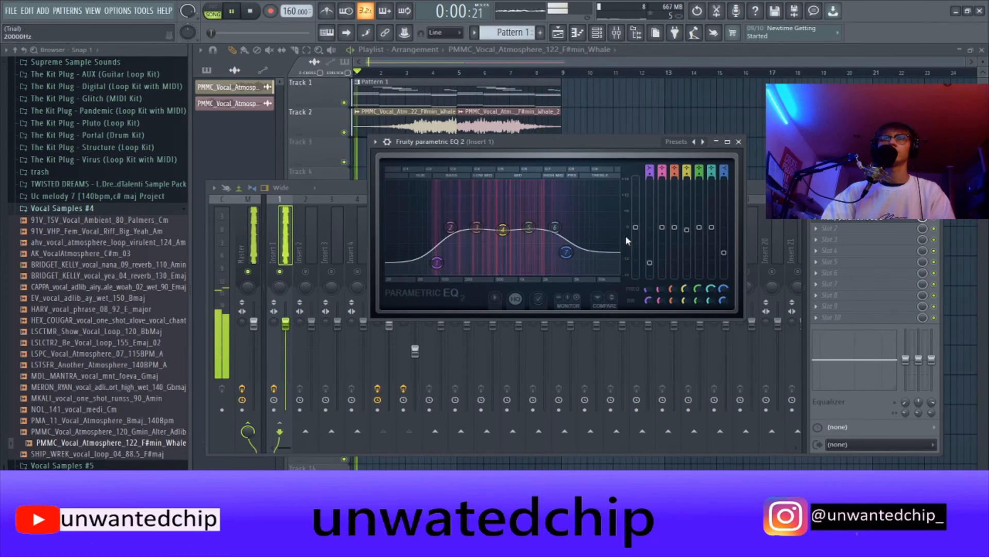
{"action": "key", "text": "space"}
{"action": "left_click_drag", "start_coordinate": [540, 201], "coordinate": [446, 194]}
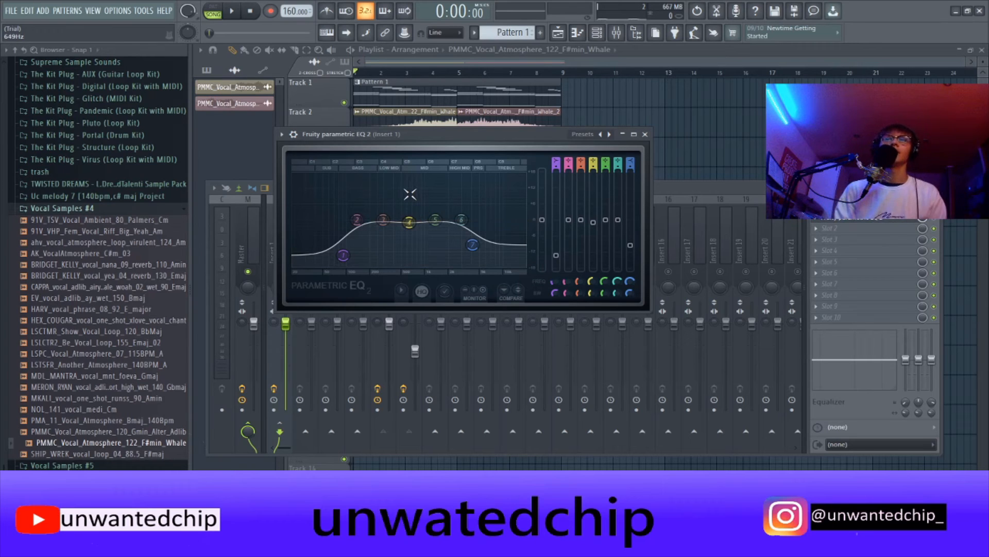
{"action": "left_click", "coordinate": [644, 134]}
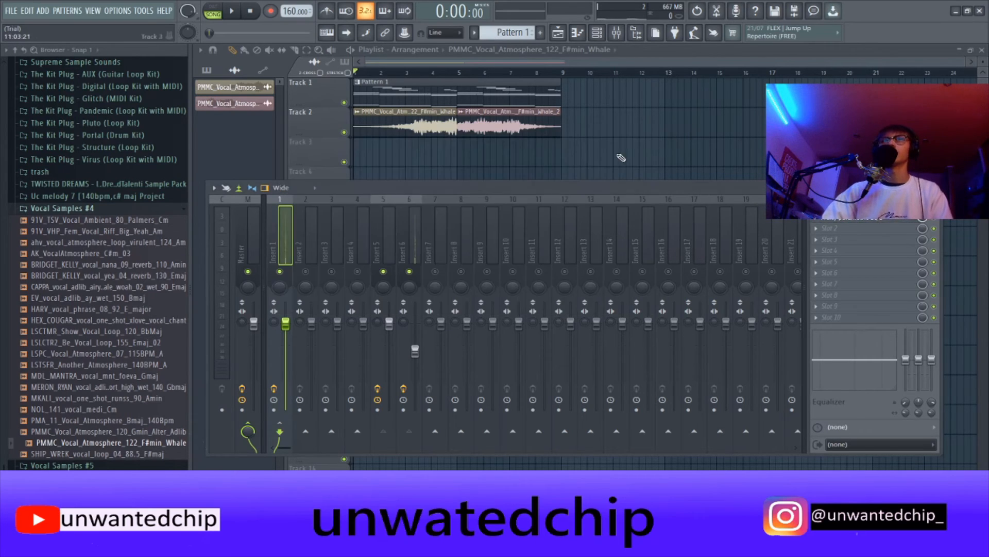
- Add iZotope Vinyl to Insert 1 with the year set to 1970 and a slight warp depth
{"action": "left_click", "coordinate": [838, 235]}
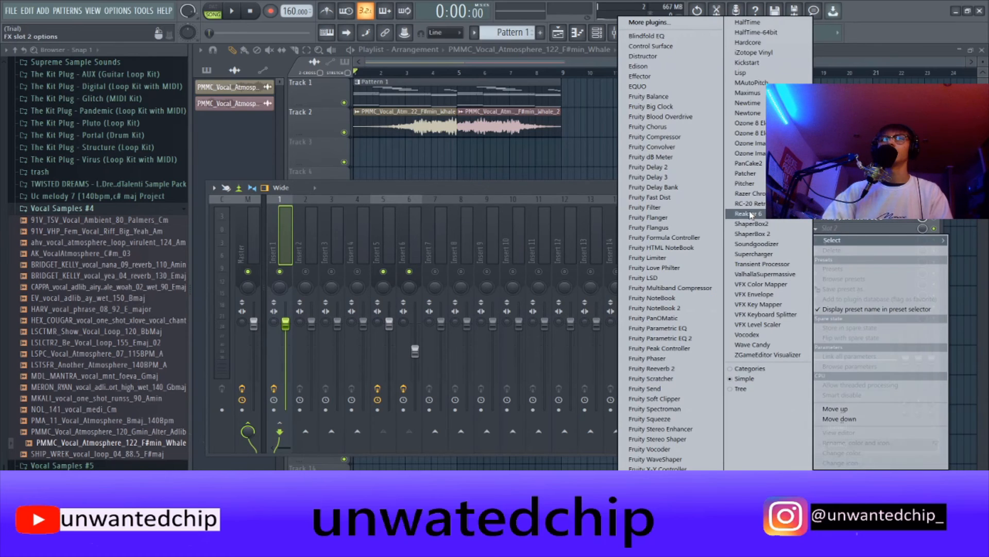
{"action": "left_click", "coordinate": [841, 231]}
{"action": "left_click", "coordinate": [835, 227]}
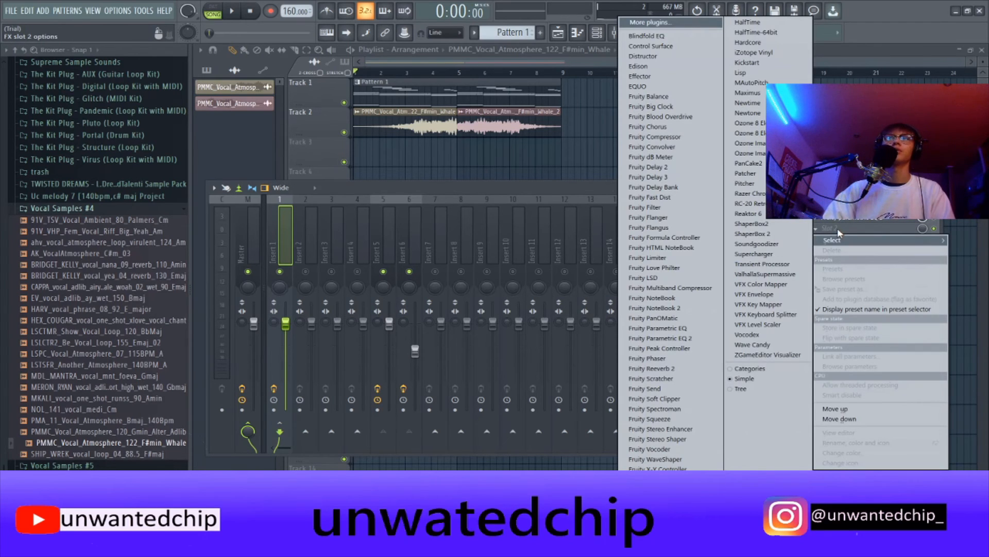
{"action": "left_click", "coordinate": [752, 52]}
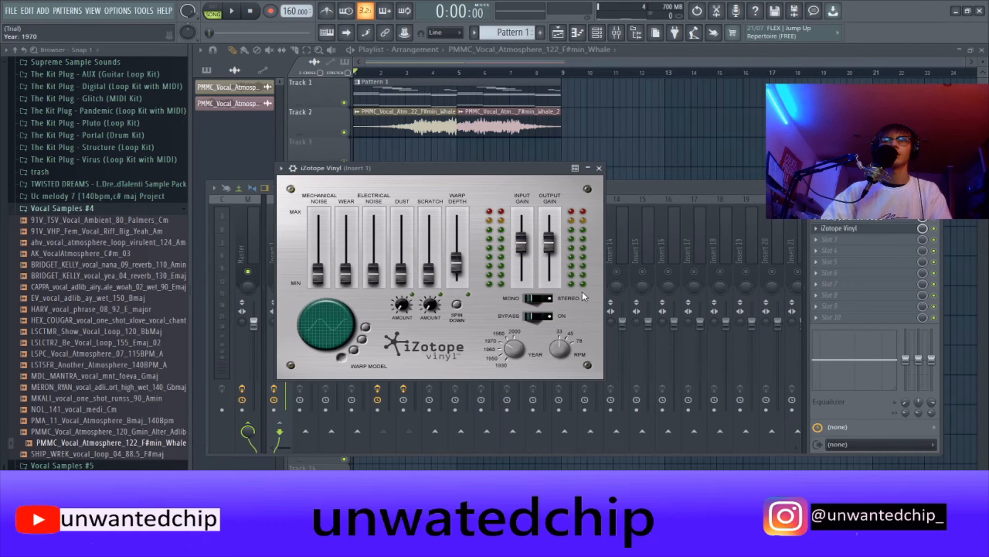
{"action": "left_click", "coordinate": [599, 169]}
- Add Fruity Reeverb 2 to Insert 1 with the Large Hall preset and a low cut of about 489 Hz
{"action": "left_click", "coordinate": [830, 239]}
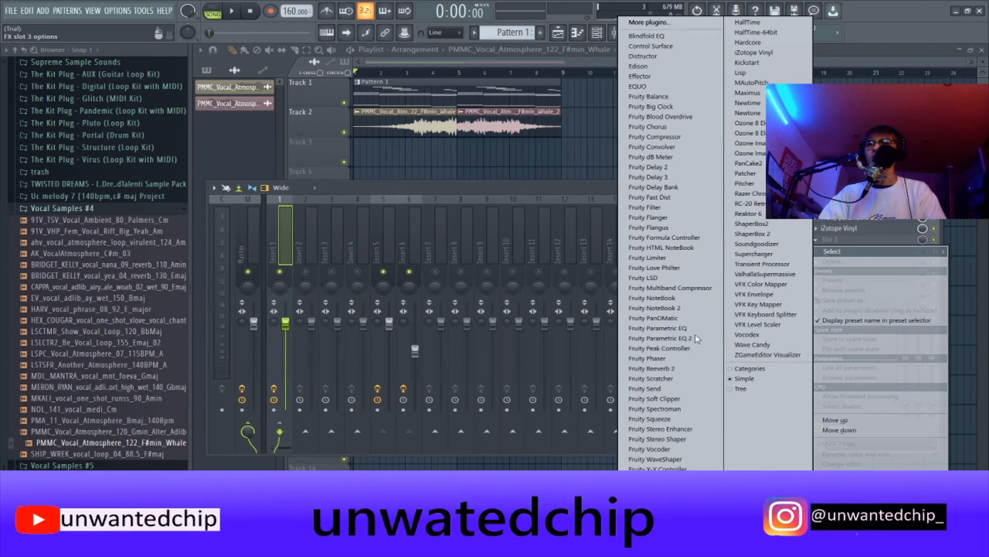
{"action": "left_click", "coordinate": [652, 368]}
{"action": "right_click", "coordinate": [574, 182]}
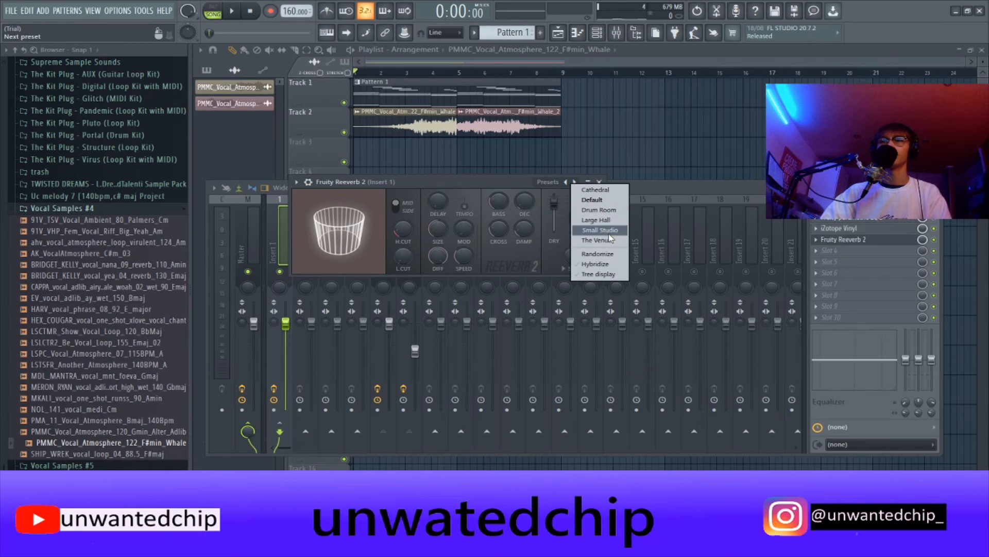
{"action": "left_click", "coordinate": [596, 220]}
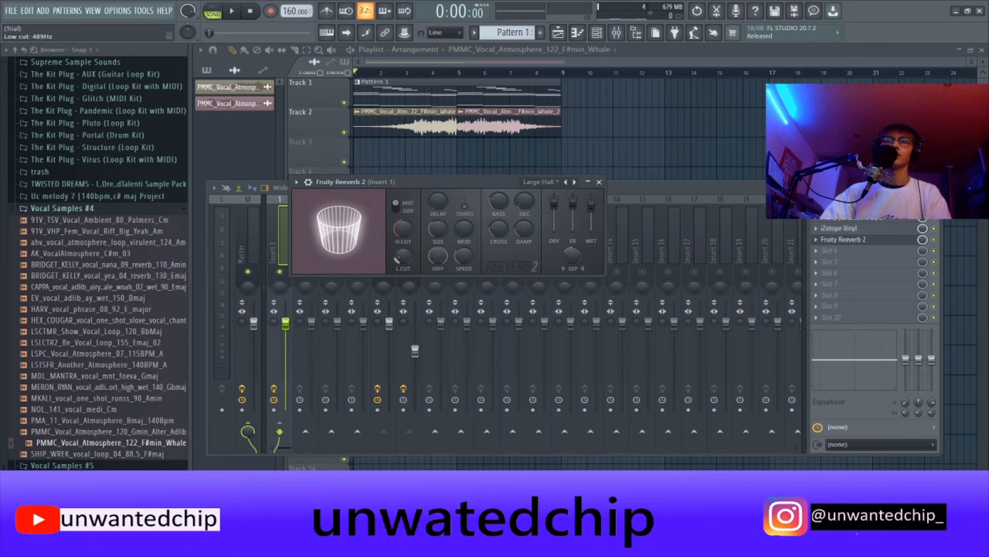
{"action": "left_click", "coordinate": [599, 182]}
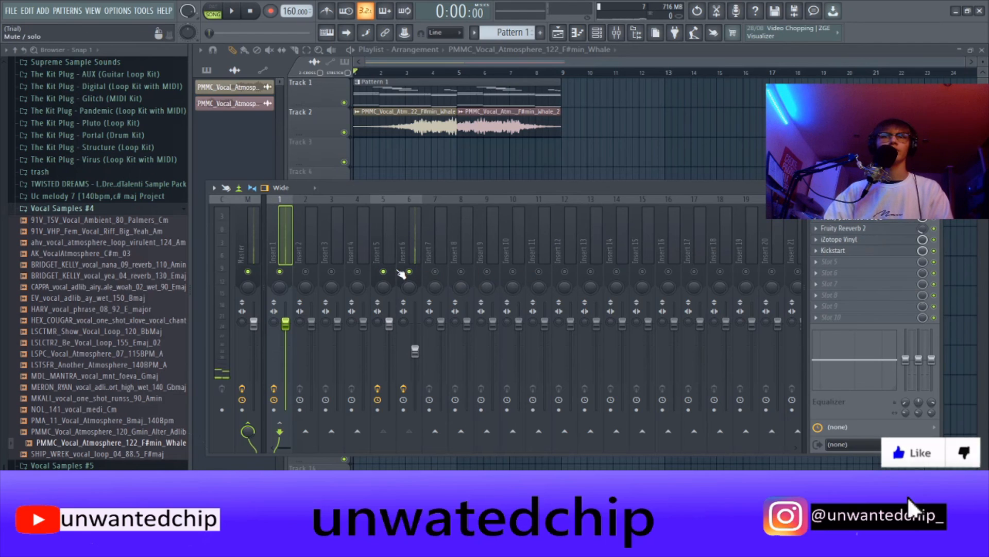
- Clear the mixer solo so that every track is enabled
{"action": "right_click", "coordinate": [383, 271]}
{"action": "right_click", "coordinate": [384, 272]}
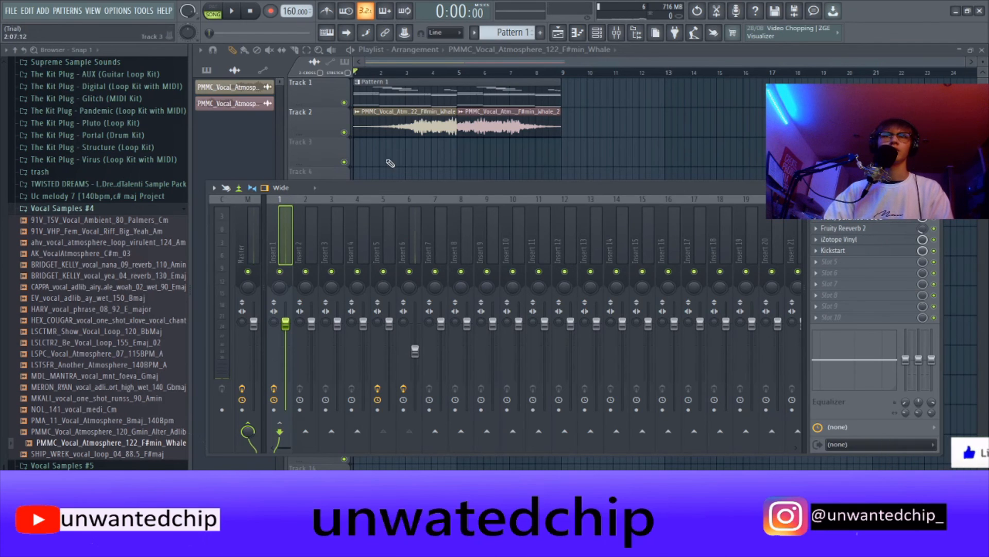
- Check the effect chains on Insert 5, Insert 6 and Insert 1, and listen to the processed melody
{"action": "left_click", "coordinate": [395, 247]}
{"action": "left_click", "coordinate": [403, 241]}
{"action": "left_click", "coordinate": [394, 238]}
{"action": "left_click", "coordinate": [423, 235]}
{"action": "left_click", "coordinate": [398, 236]}
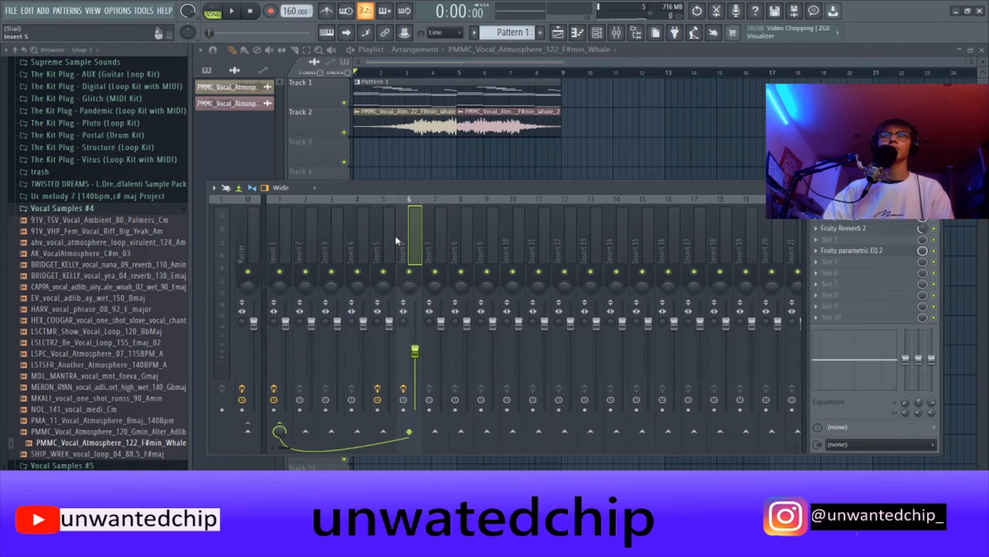
{"action": "left_click", "coordinate": [395, 241]}
{"action": "left_click", "coordinate": [293, 240]}
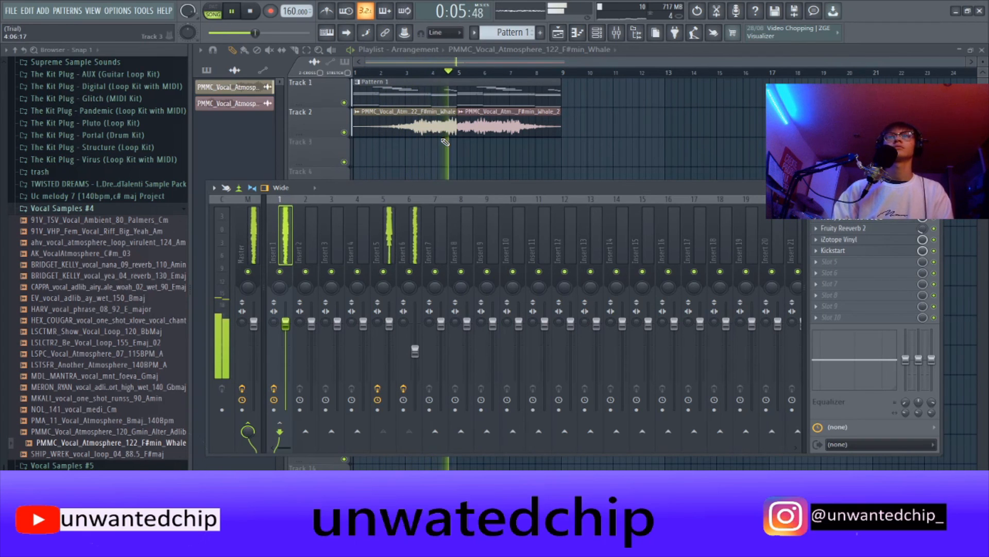
{"action": "key", "text": "space"}
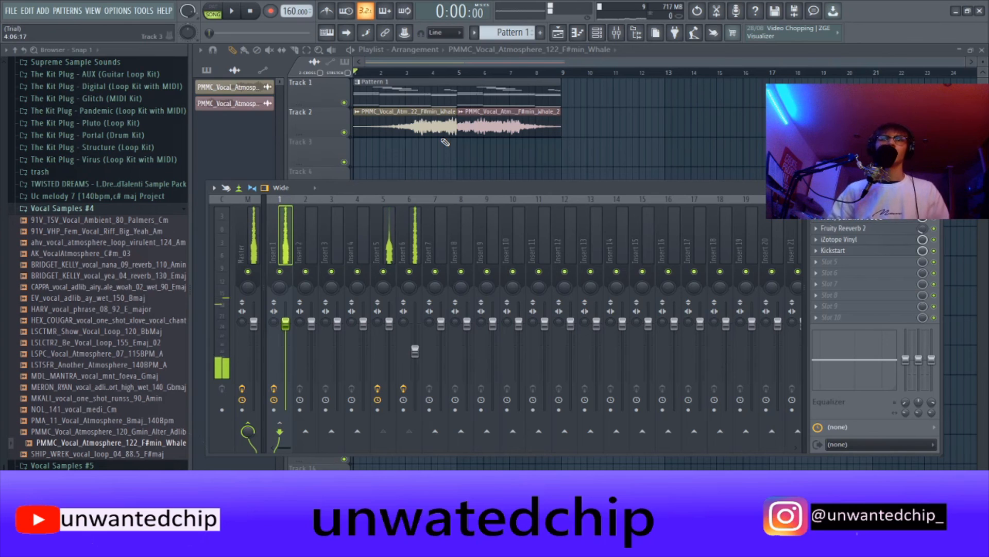